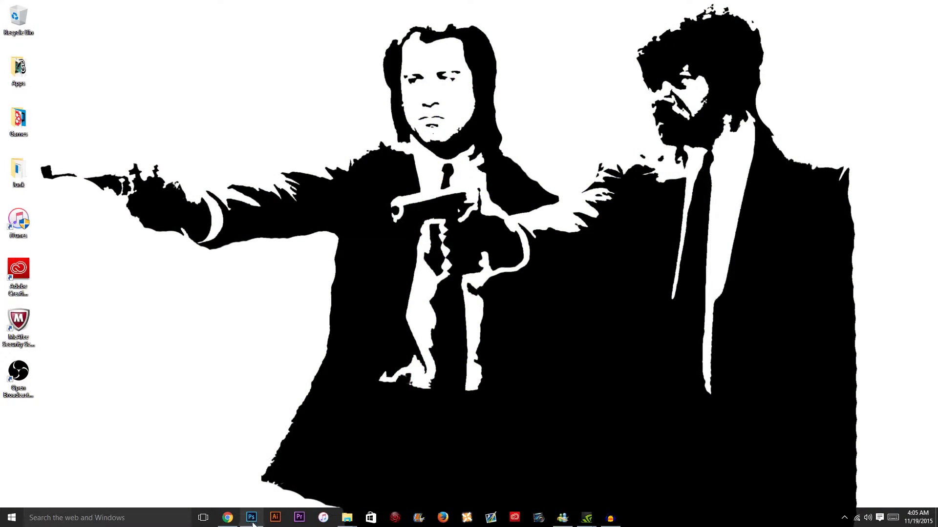
- Bring up the Photoshop window from its taskbar icon
{"action": "mouse_move", "coordinate": [253, 523]}
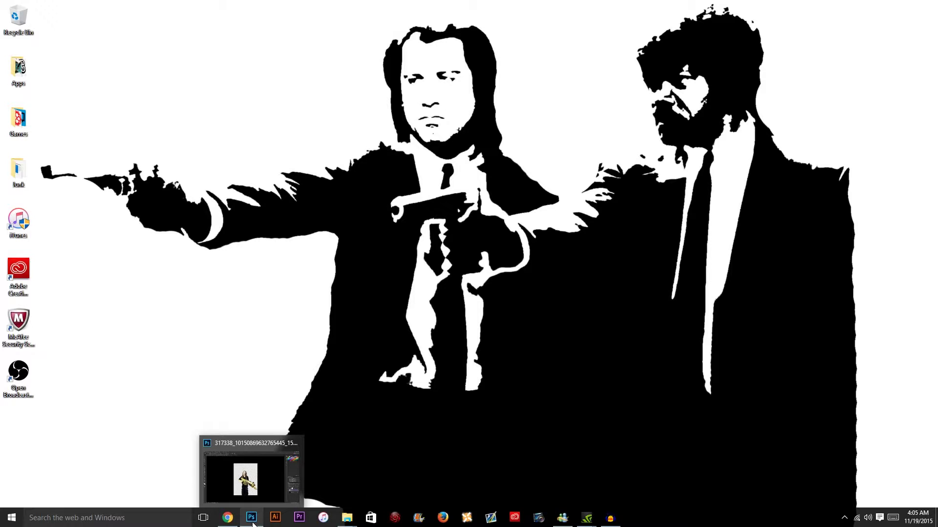
- Restore Photoshop and compare the BF3 battle scene with the cut-out person photo
{"action": "left_click", "coordinate": [251, 518]}
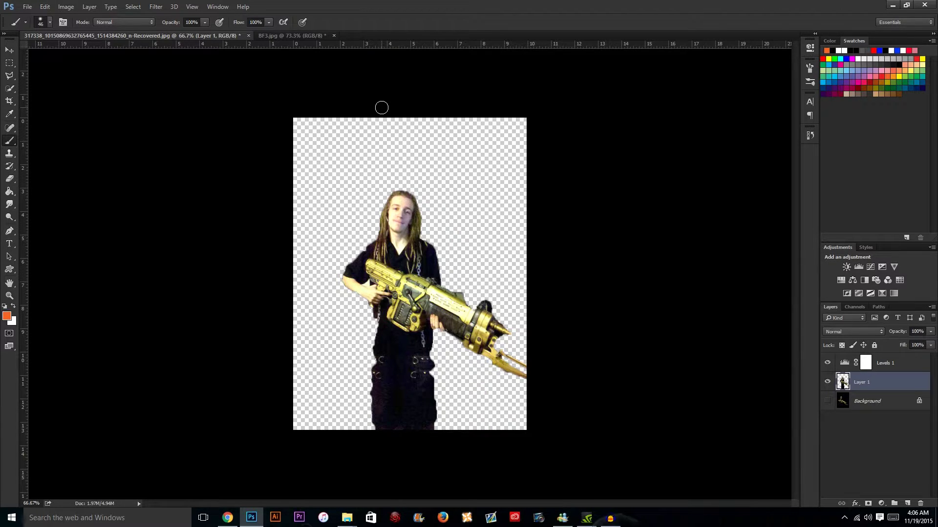
{"action": "left_click", "coordinate": [293, 34]}
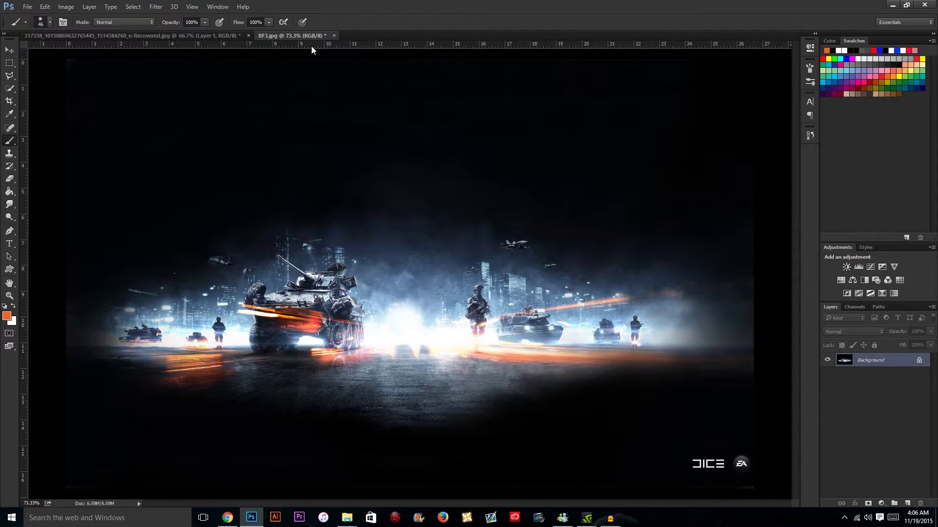
{"action": "left_click", "coordinate": [214, 36]}
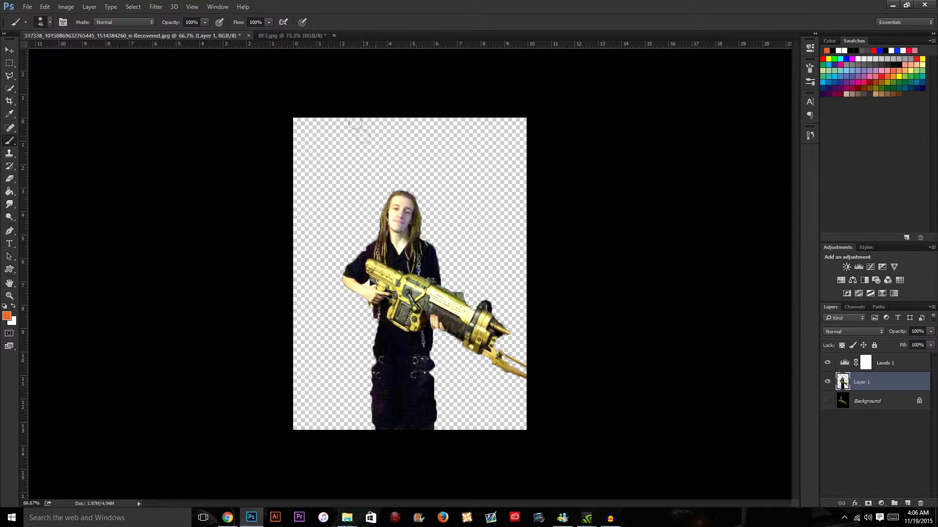
{"action": "left_click", "coordinate": [289, 36]}
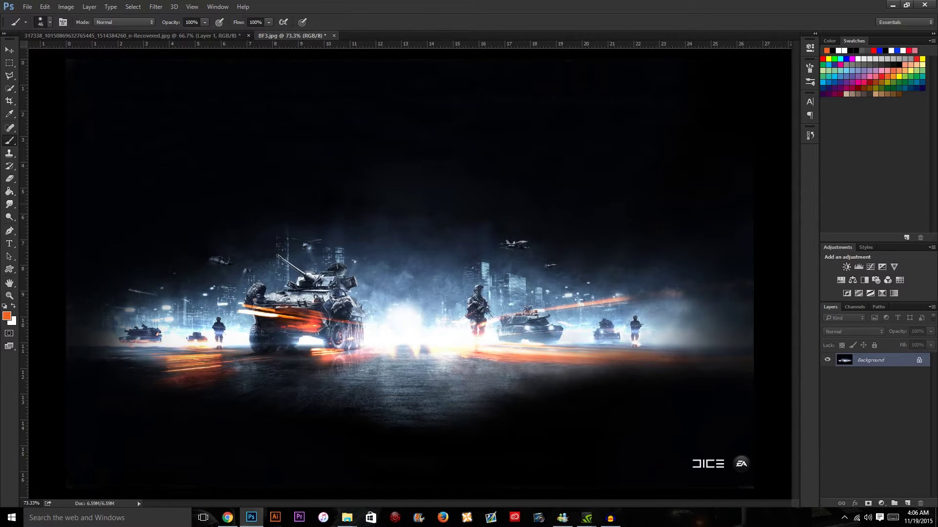
{"action": "left_click", "coordinate": [112, 36]}
- Drag the cut-out person with the gun into BF3.jpg as Layer 1, centred in front
{"action": "key", "text": "v"}
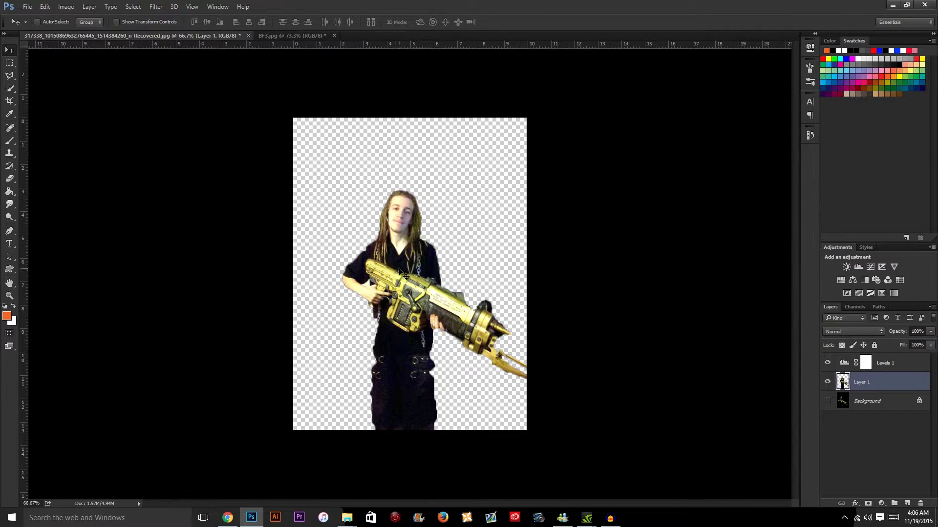
{"action": "left_click_drag", "start_coordinate": [399, 271], "coordinate": [409, 316]}
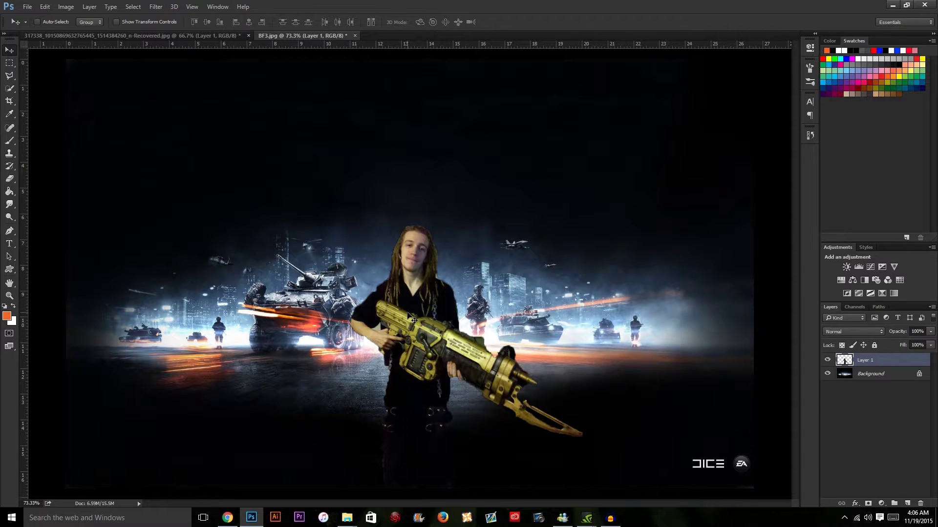
- Convert Layer 1 to greyscale with a Black & White adjustment
{"action": "left_click", "coordinate": [65, 8]}
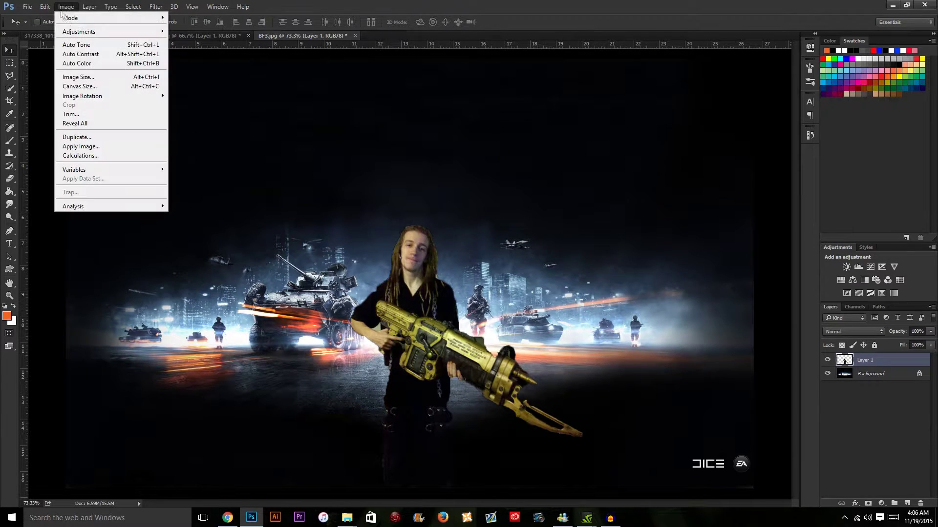
{"action": "mouse_move", "coordinate": [91, 32]}
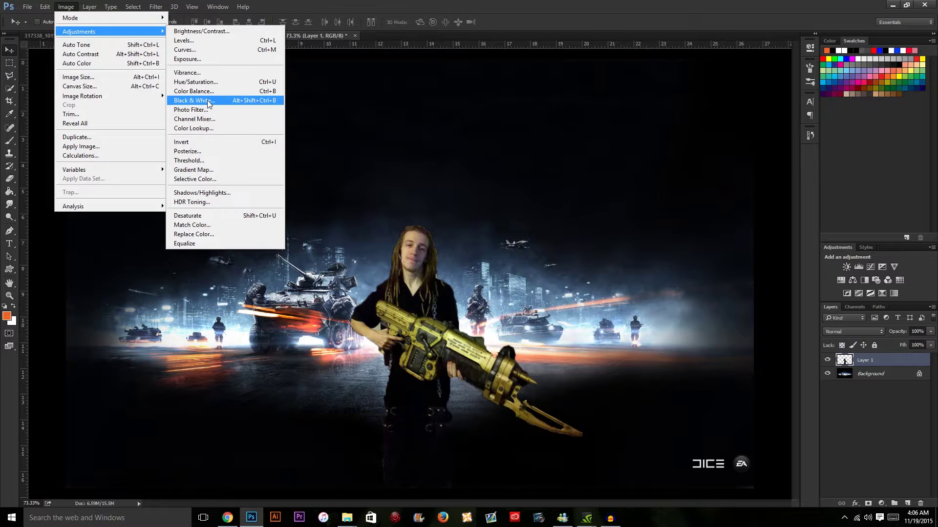
{"action": "left_click", "coordinate": [222, 101]}
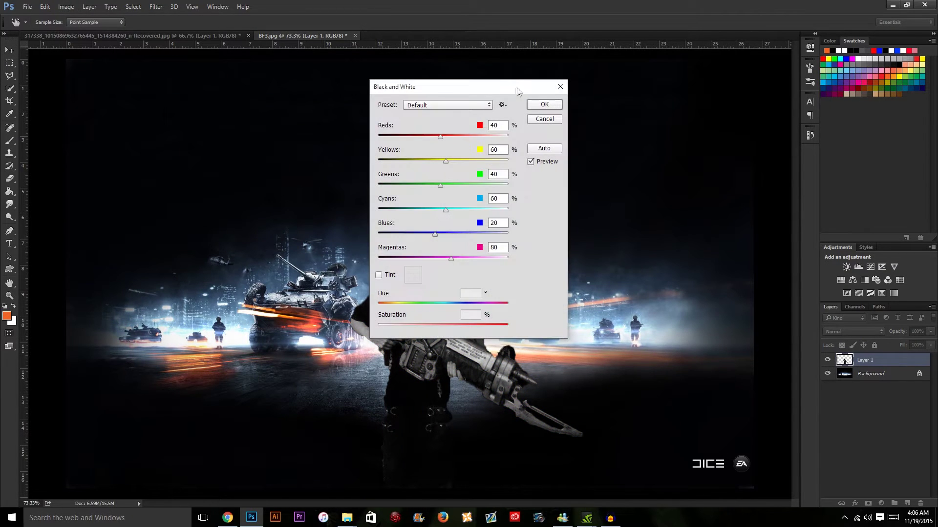
{"action": "left_click_drag", "start_coordinate": [517, 89], "coordinate": [559, 95]}
{"action": "left_click", "coordinate": [585, 111]}
{"action": "key", "text": "v"}
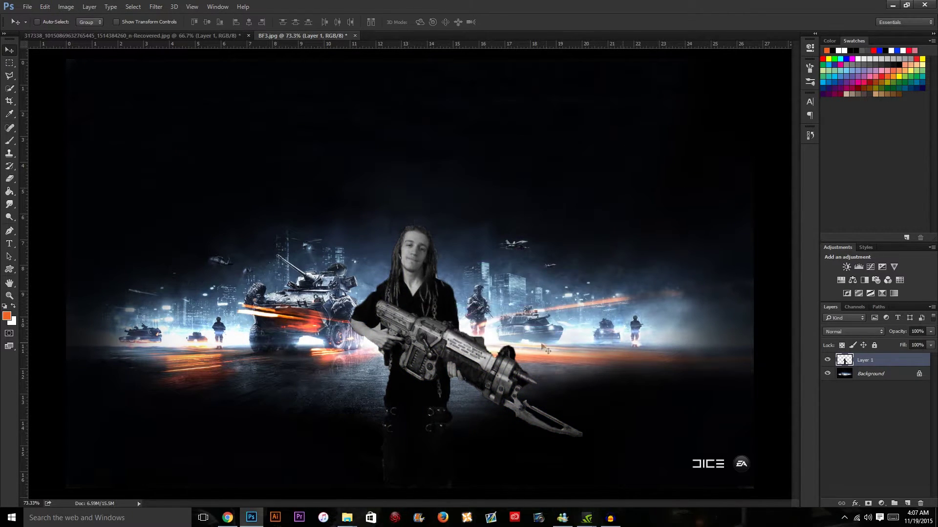
- Apply a Photo Filter to Layer 1 with the dark blue colour #011774
{"action": "left_click", "coordinate": [66, 7]}
{"action": "mouse_move", "coordinate": [78, 31]}
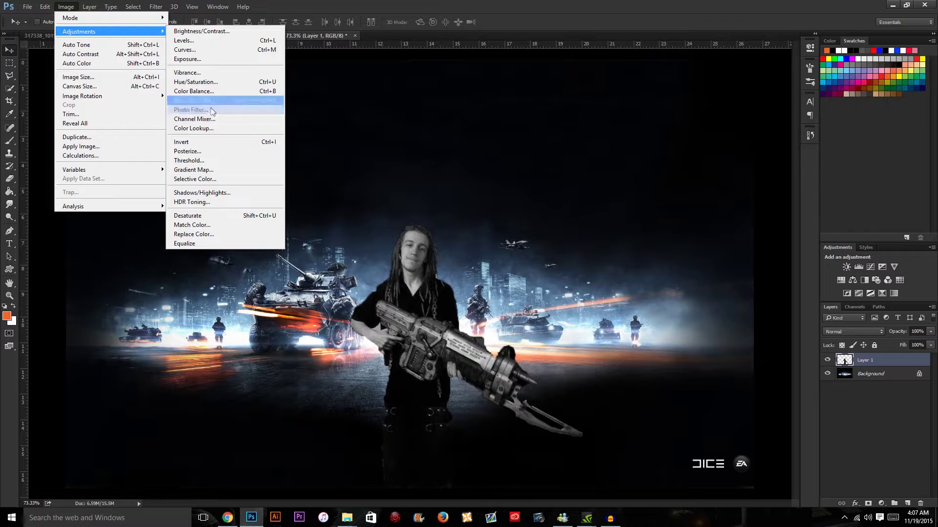
{"action": "left_click", "coordinate": [195, 109]}
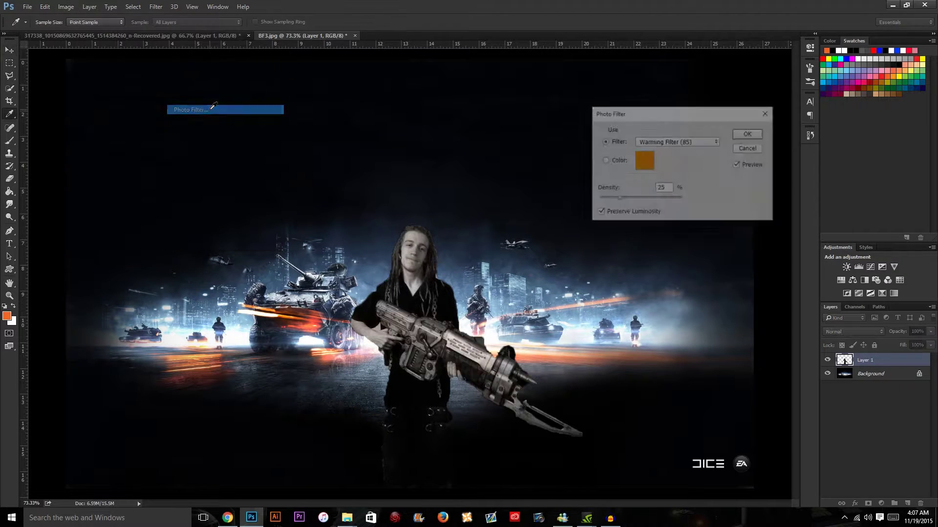
{"action": "left_click", "coordinate": [644, 161]}
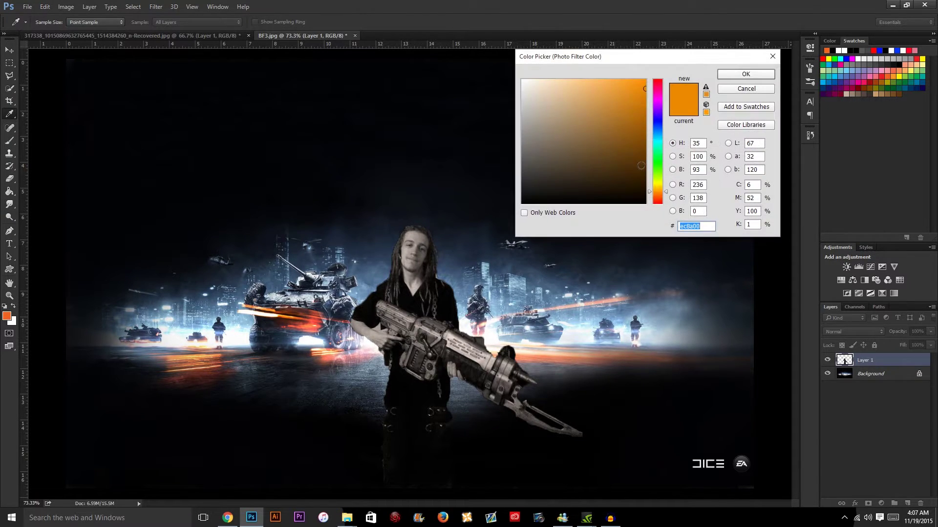
{"action": "left_click_drag", "start_coordinate": [654, 127], "coordinate": [661, 125]}
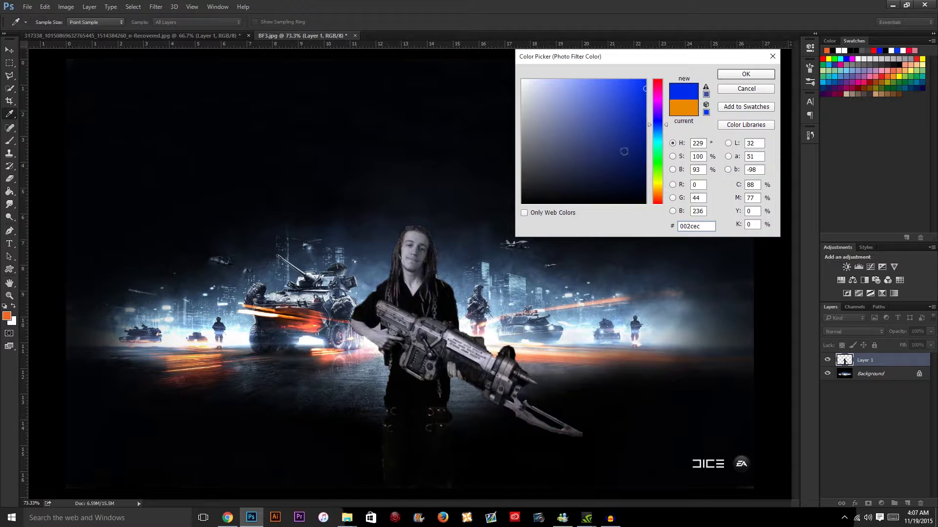
{"action": "left_click", "coordinate": [644, 147]}
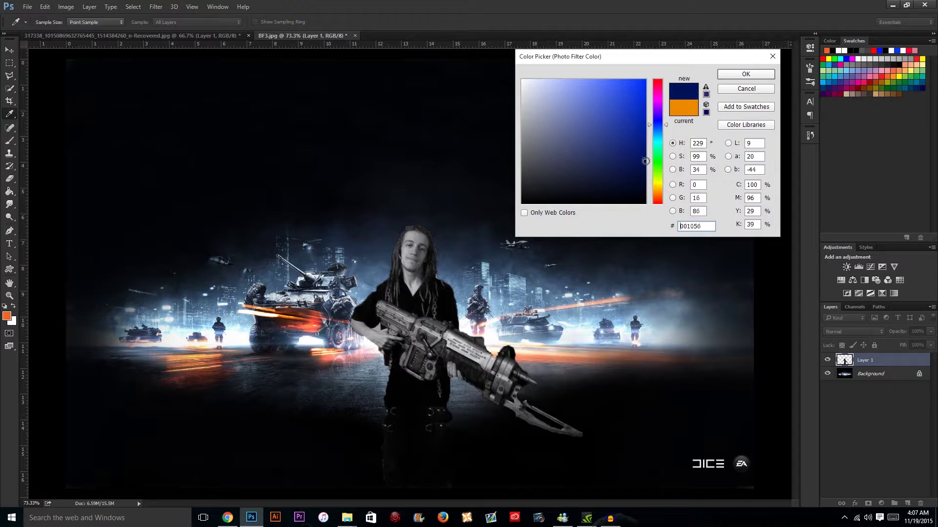
{"action": "left_click", "coordinate": [742, 75]}
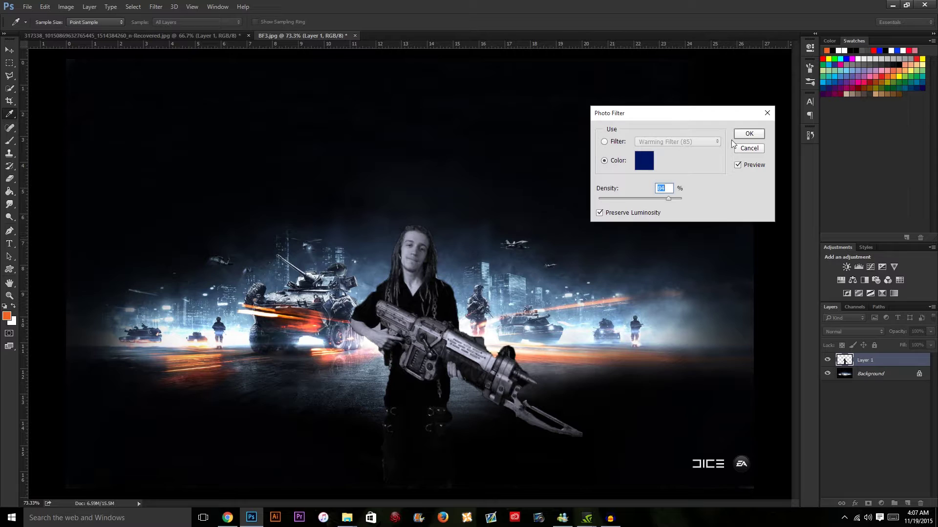
{"action": "left_click", "coordinate": [743, 136]}
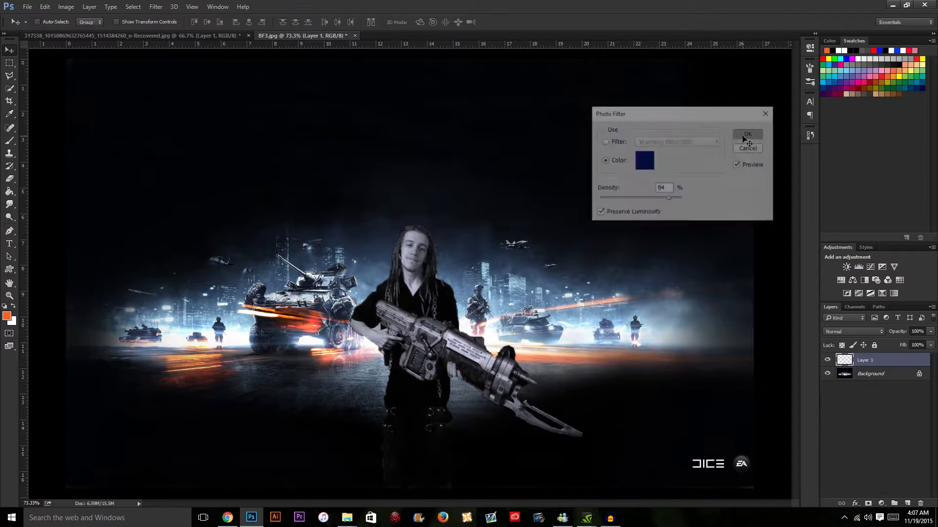
- Darken the figure's shadows with Levels, setting the black input to 40
{"action": "left_click", "coordinate": [63, 8]}
{"action": "mouse_move", "coordinate": [78, 32]}
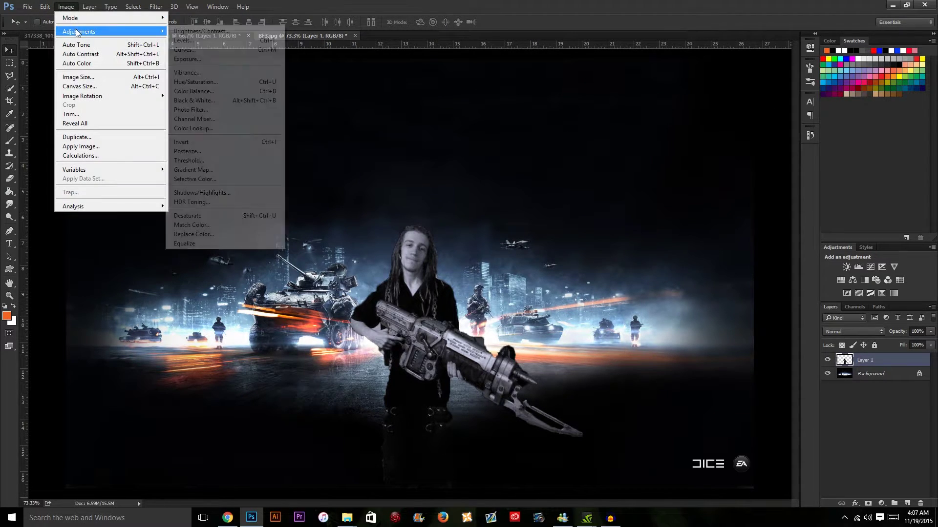
{"action": "left_click", "coordinate": [184, 40]}
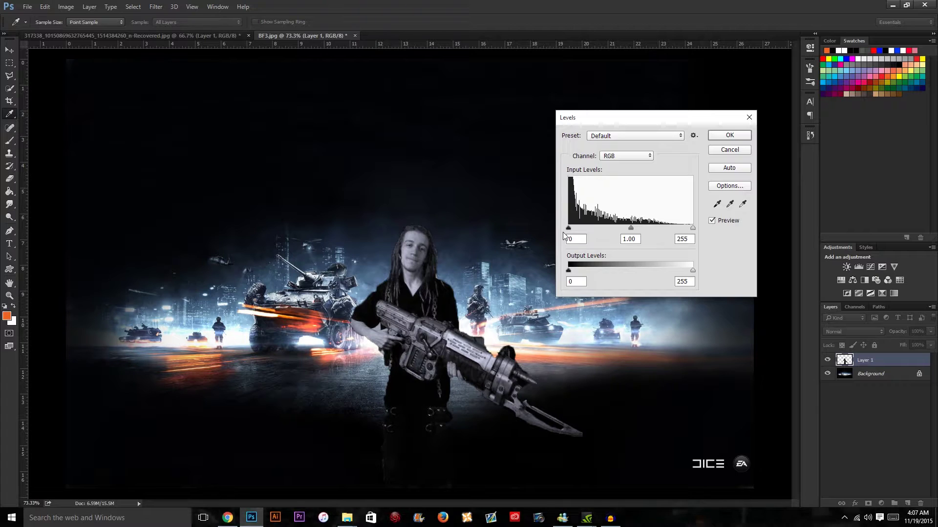
{"action": "left_click_drag", "start_coordinate": [570, 229], "coordinate": [636, 228]}
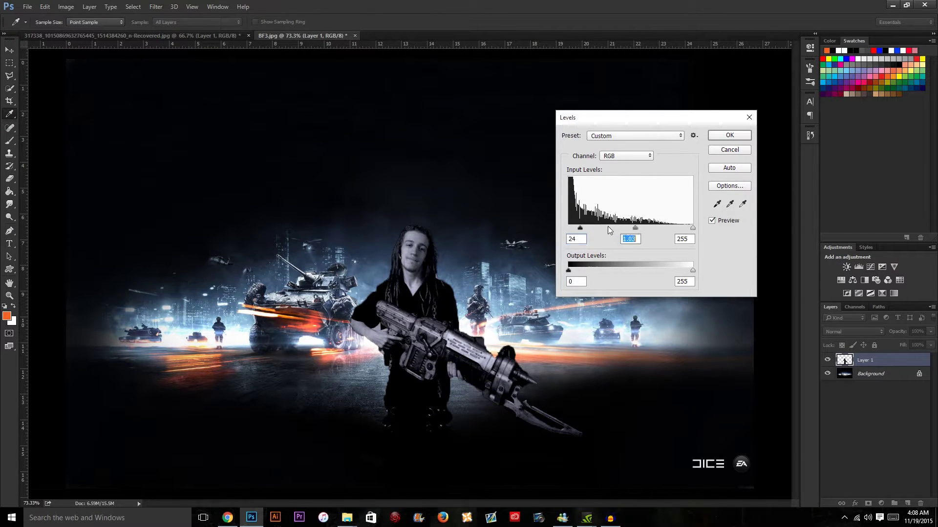
{"action": "left_click_drag", "start_coordinate": [581, 229], "coordinate": [588, 229]}
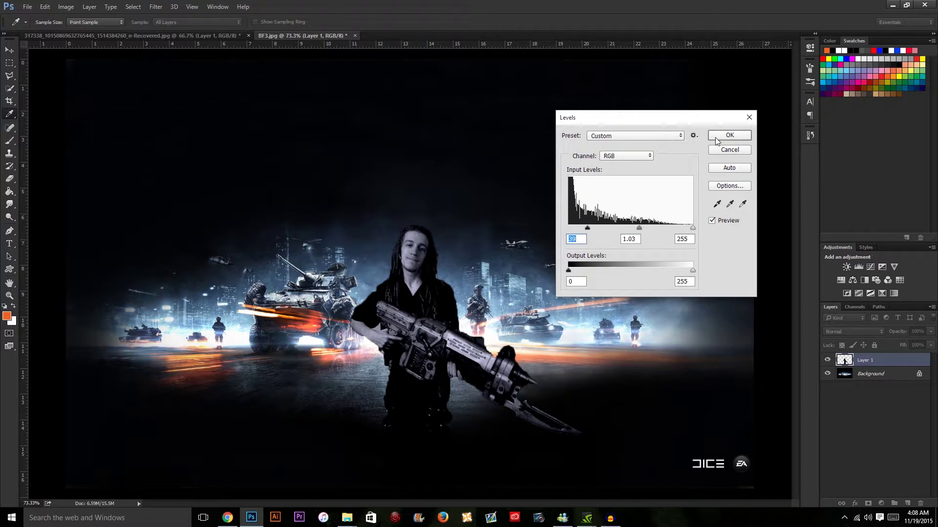
{"action": "left_click", "coordinate": [729, 135]}
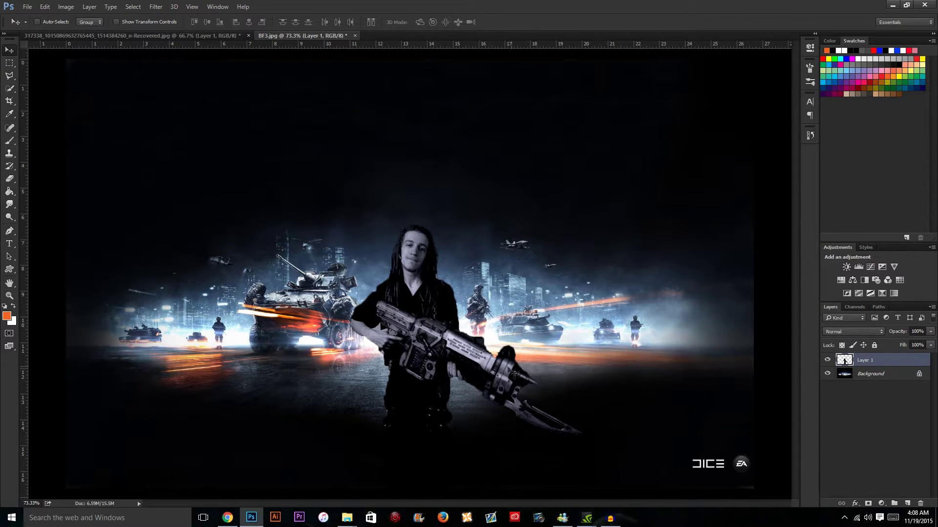
- Pull the shadow point down in Curves to deepen the figure's darks further
{"action": "left_click", "coordinate": [66, 7]}
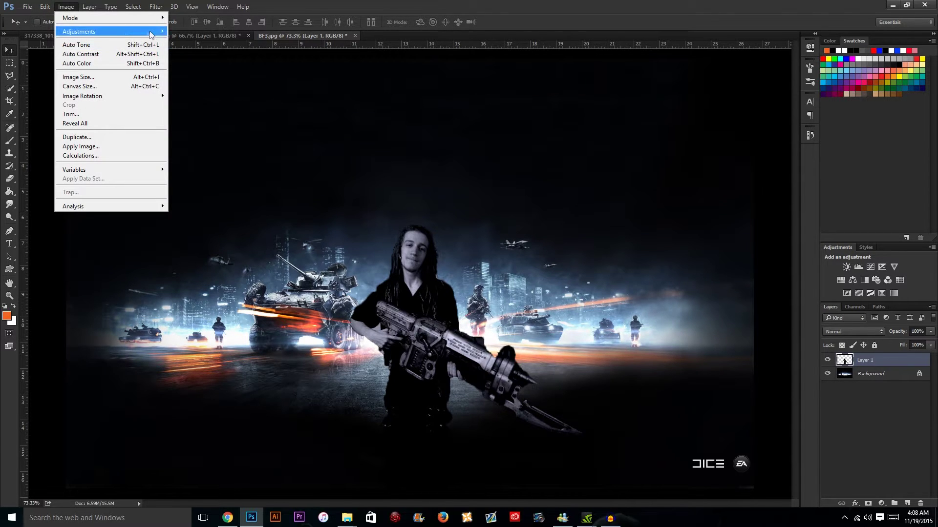
{"action": "mouse_move", "coordinate": [151, 32]}
{"action": "left_click", "coordinate": [198, 48]}
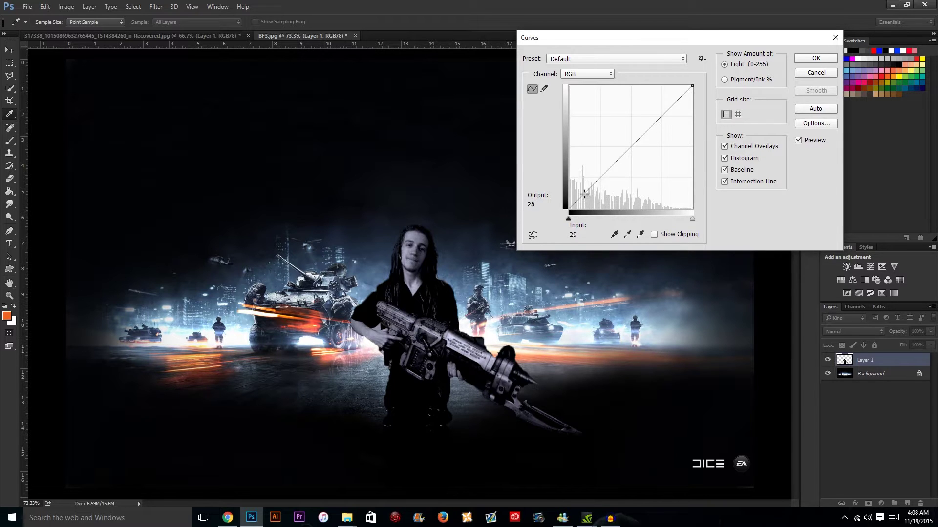
{"action": "left_click_drag", "start_coordinate": [588, 190], "coordinate": [589, 196]}
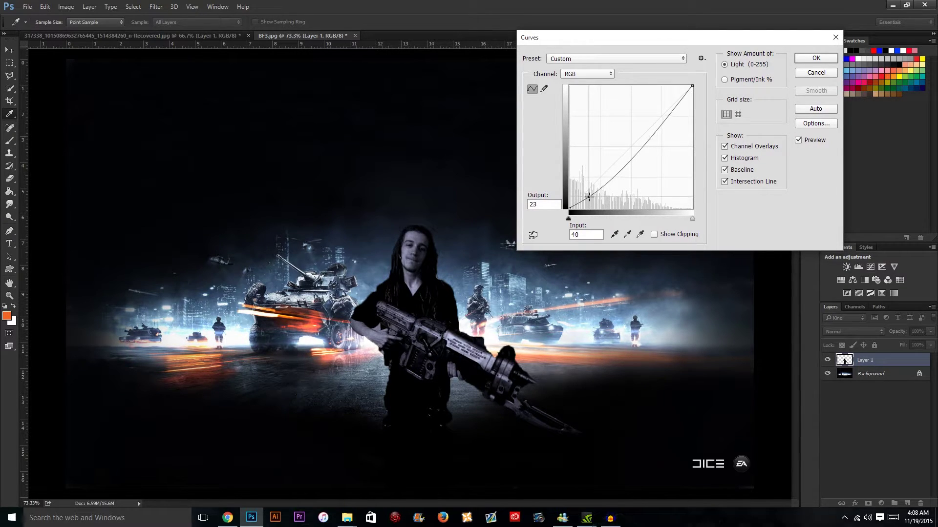
{"action": "left_click", "coordinate": [802, 59]}
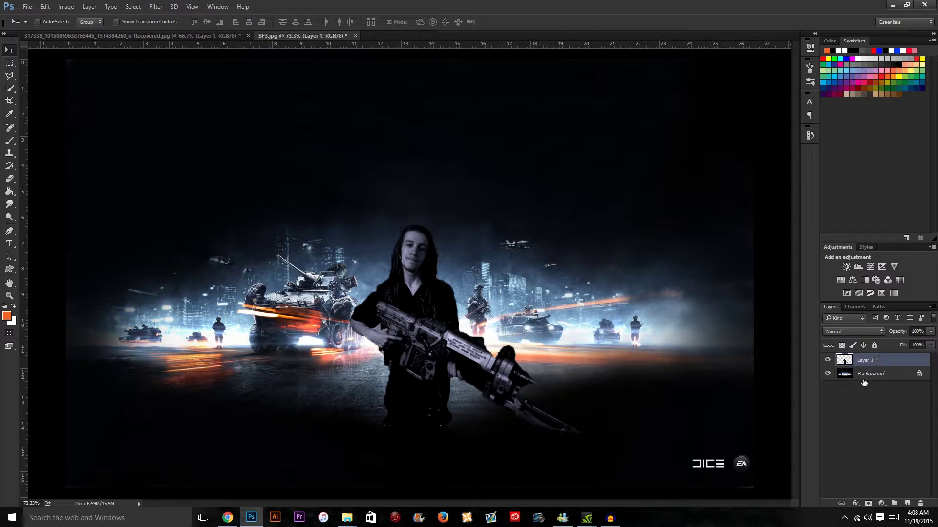
- Add an empty Layer 2 clipped to the person layer
{"action": "left_click", "coordinate": [907, 503]}
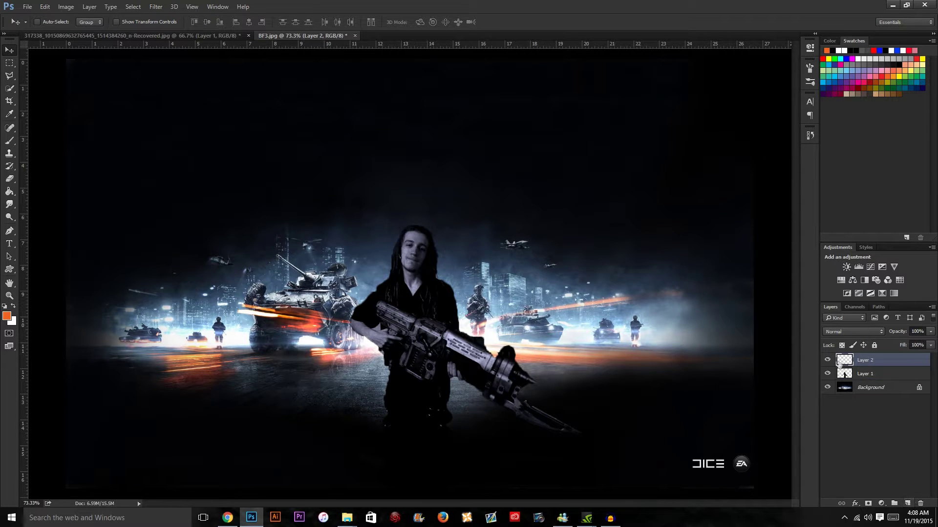
{"action": "right_click", "coordinate": [873, 366]}
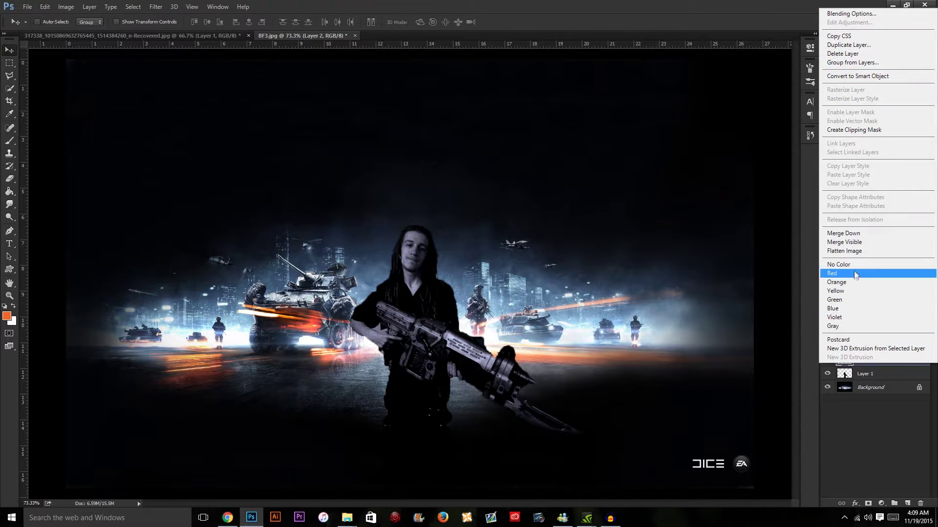
{"action": "left_click", "coordinate": [853, 130]}
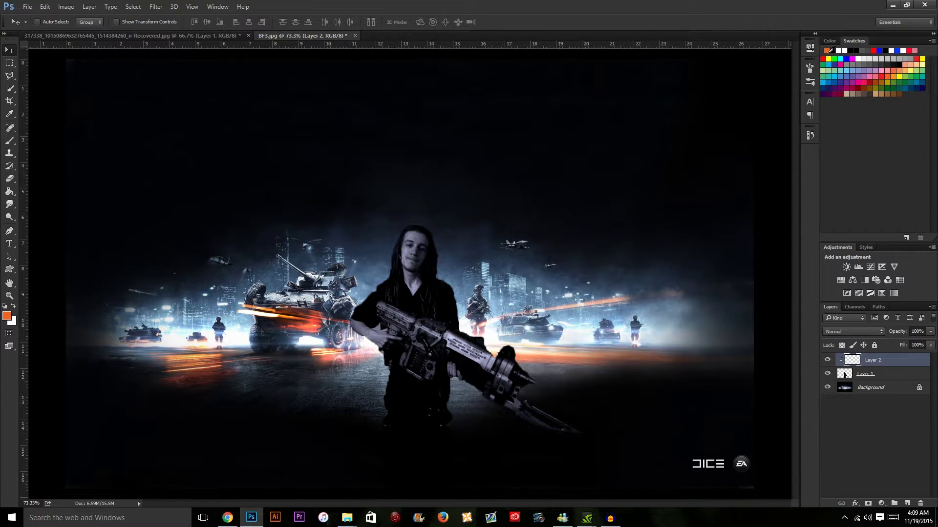
- Choose the Brush tool and shrink it to 38 px
{"action": "left_click", "coordinate": [9, 141]}
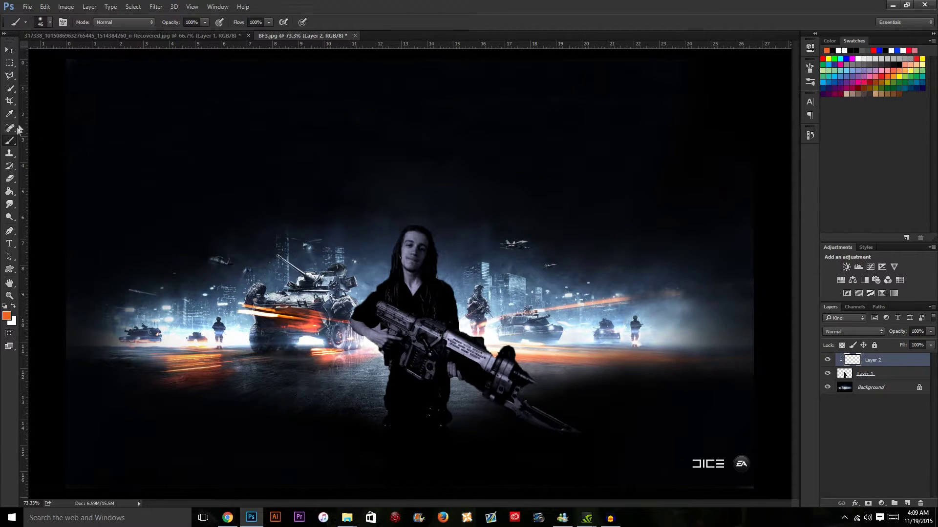
{"action": "left_click", "coordinate": [49, 23]}
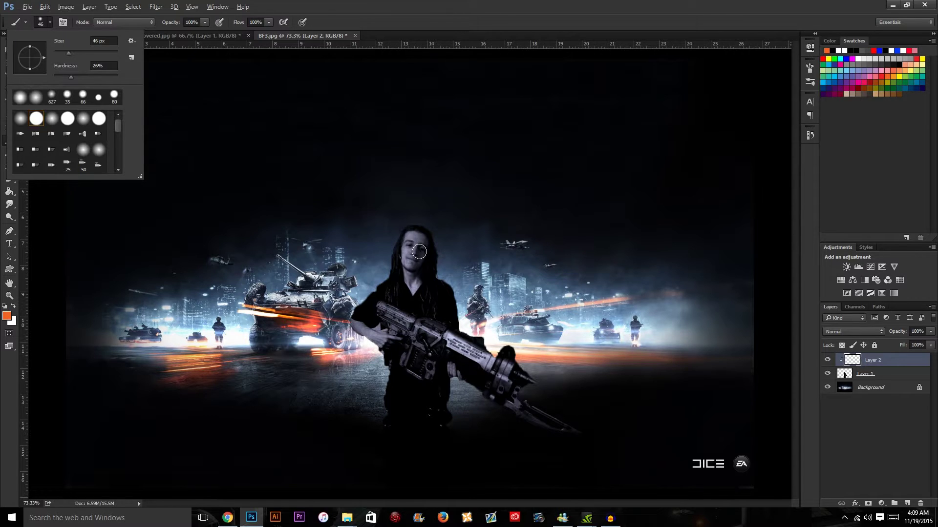
{"action": "left_click_drag", "start_coordinate": [419, 250], "coordinate": [422, 244]}
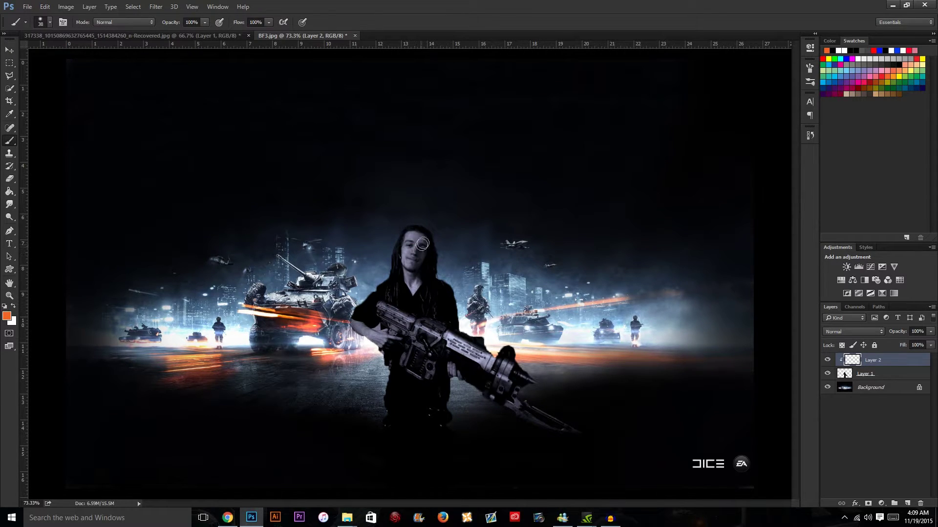
{"action": "left_click", "coordinate": [829, 41]}
{"action": "left_click", "coordinate": [854, 40]}
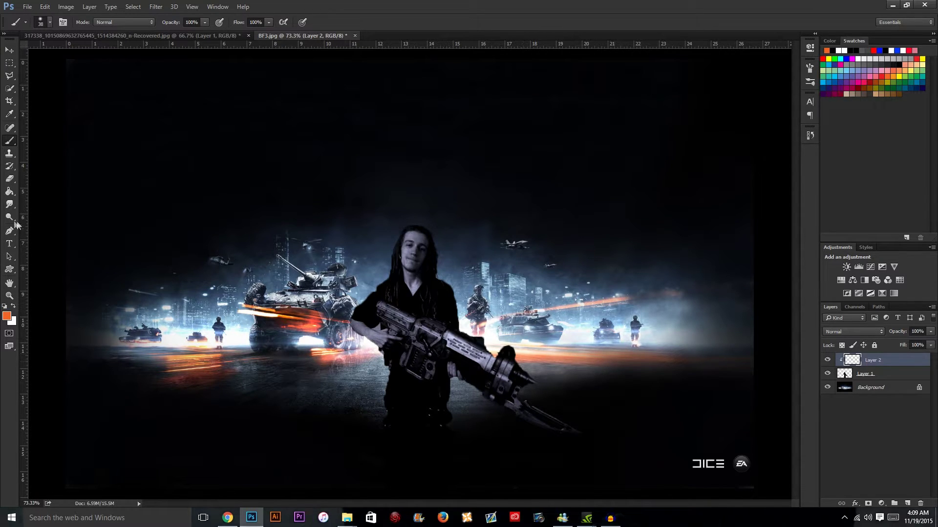
- Sample the tank's orange light and set Pure Red Orange as the painting colour
{"action": "left_click", "coordinate": [10, 116]}
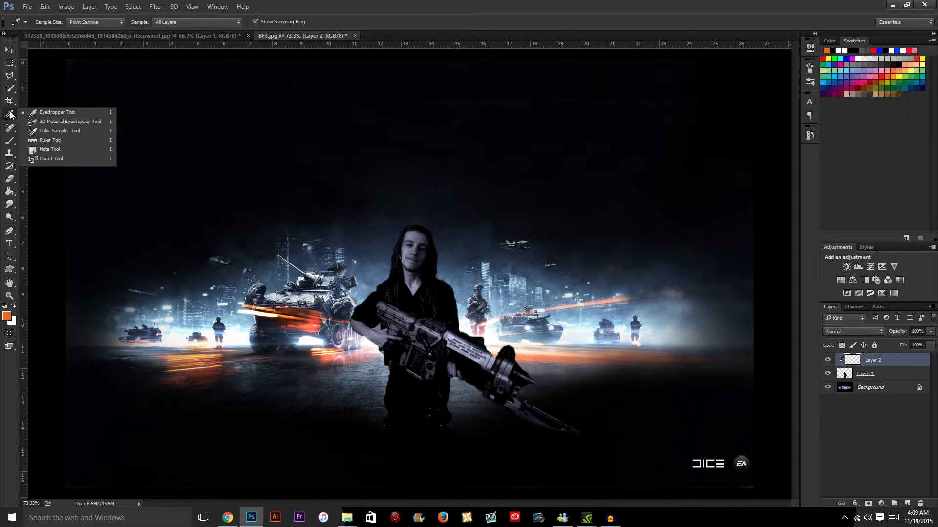
{"action": "left_click", "coordinate": [10, 115]}
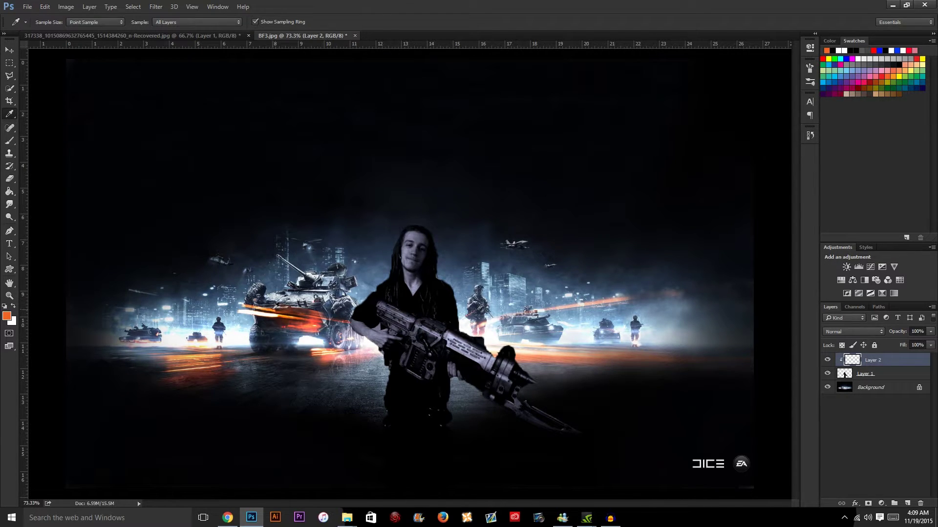
{"action": "left_click_drag", "start_coordinate": [282, 311], "coordinate": [289, 315]}
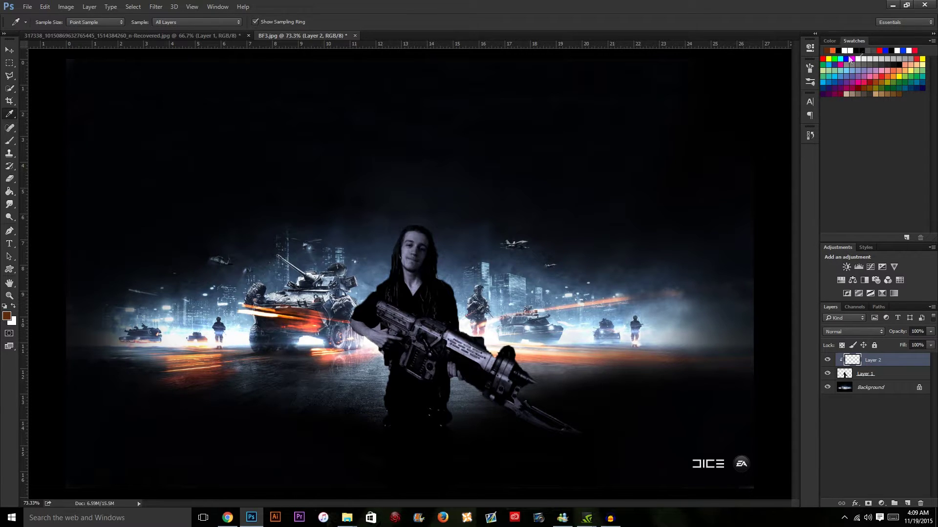
{"action": "left_click", "coordinate": [832, 51]}
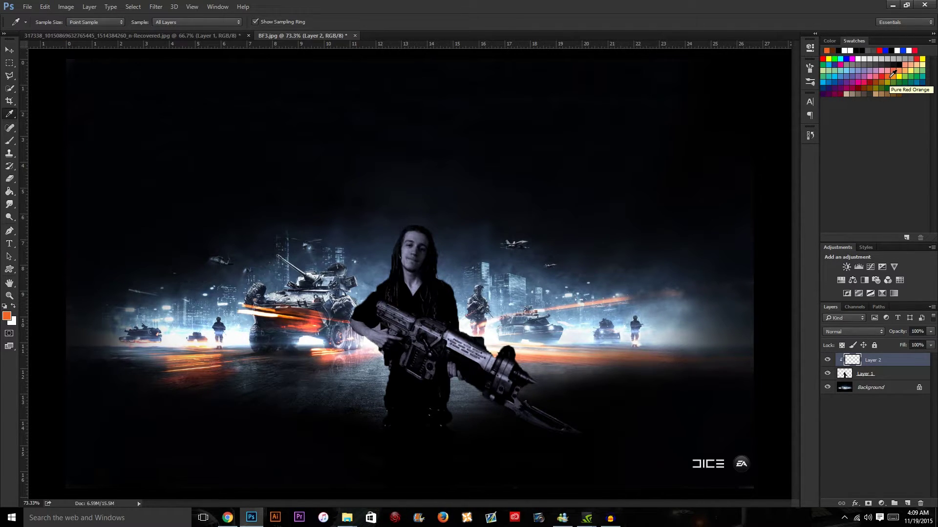
{"action": "left_click", "coordinate": [9, 142]}
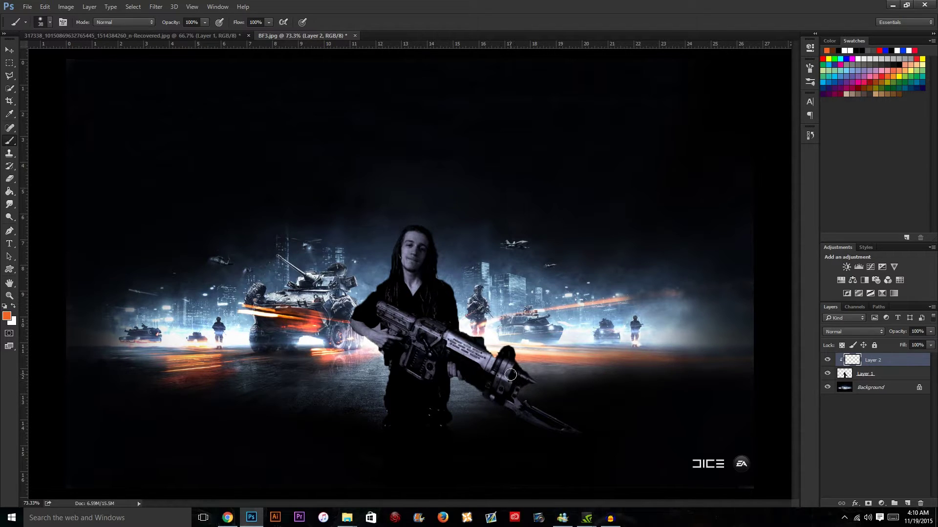
- Paint bright orange strokes over the gun tip, barrel and the person's right side
{"action": "mouse_move", "coordinate": [519, 377]}
{"action": "left_mouse_down"}
{"action": "mouse_move", "coordinate": [513, 352]}
{"action": "mouse_move", "coordinate": [522, 379]}
{"action": "mouse_move", "coordinate": [505, 345]}
{"action": "mouse_move", "coordinate": [503, 364]}
{"action": "mouse_move", "coordinate": [469, 344]}
{"action": "mouse_move", "coordinate": [485, 350]}
{"action": "mouse_move", "coordinate": [477, 338]}
{"action": "mouse_move", "coordinate": [503, 358]}
{"action": "mouse_move", "coordinate": [504, 345]}
{"action": "mouse_move", "coordinate": [507, 367]}
{"action": "mouse_move", "coordinate": [515, 365]}
{"action": "mouse_move", "coordinate": [509, 338]}
{"action": "mouse_move", "coordinate": [515, 356]}
{"action": "mouse_move", "coordinate": [463, 335]}
{"action": "mouse_move", "coordinate": [500, 350]}
{"action": "mouse_move", "coordinate": [471, 332]}
{"action": "mouse_move", "coordinate": [452, 334]}
{"action": "mouse_move", "coordinate": [536, 385]}
{"action": "mouse_move", "coordinate": [521, 378]}
{"action": "mouse_move", "coordinate": [524, 393]}
{"action": "mouse_move", "coordinate": [500, 357]}
{"action": "mouse_move", "coordinate": [466, 348]}
{"action": "mouse_move", "coordinate": [458, 298]}
{"action": "left_mouse_up"}
{"action": "mouse_move", "coordinate": [458, 338]}
{"action": "left_mouse_down"}
{"action": "mouse_move", "coordinate": [456, 378]}
{"action": "mouse_move", "coordinate": [459, 368]}
{"action": "mouse_move", "coordinate": [493, 395]}
{"action": "mouse_move", "coordinate": [502, 397]}
{"action": "mouse_move", "coordinate": [465, 360]}
{"action": "mouse_move", "coordinate": [504, 388]}
{"action": "mouse_move", "coordinate": [511, 370]}
{"action": "mouse_move", "coordinate": [502, 389]}
{"action": "left_mouse_up"}
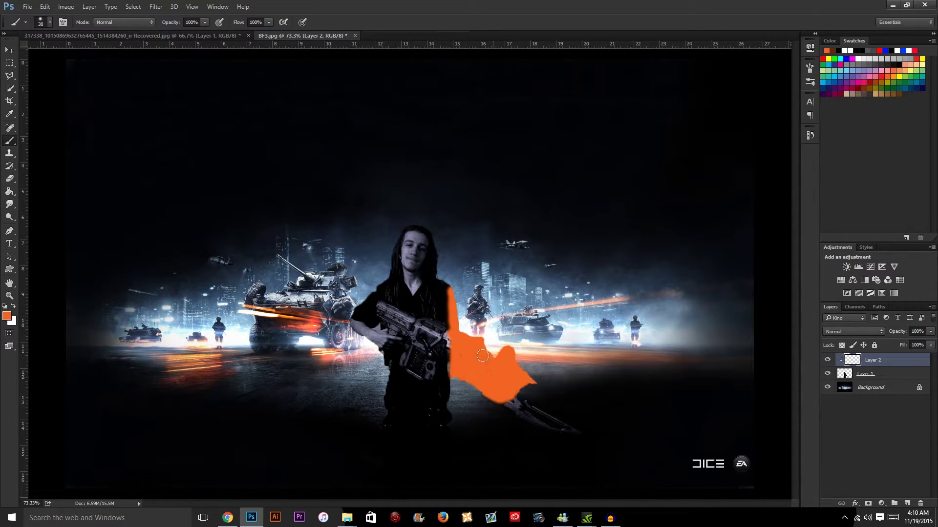
{"action": "mouse_move", "coordinate": [483, 355]}
{"action": "left_mouse_down"}
{"action": "mouse_move", "coordinate": [460, 346]}
{"action": "mouse_move", "coordinate": [446, 364]}
{"action": "mouse_move", "coordinate": [445, 451]}
{"action": "mouse_move", "coordinate": [453, 321]}
{"action": "mouse_move", "coordinate": [431, 226]}
{"action": "left_mouse_up"}
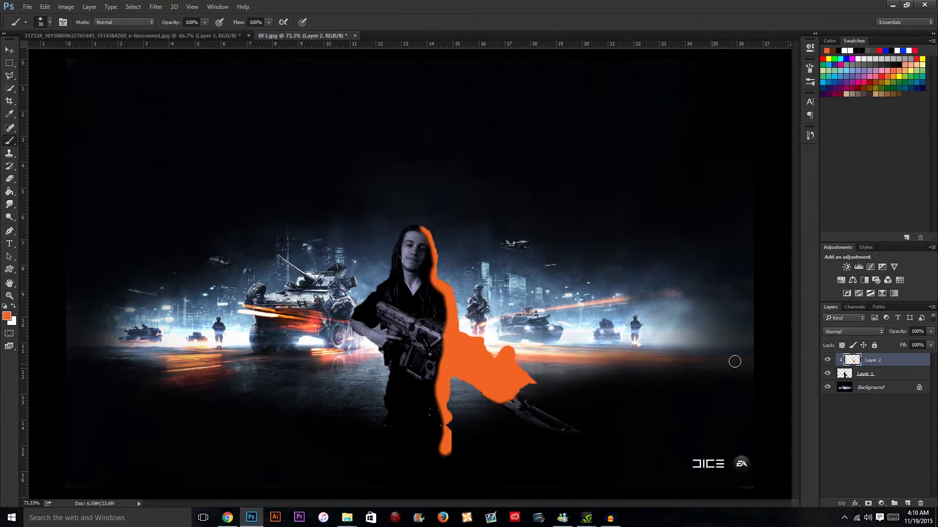
{"action": "left_click", "coordinate": [855, 333]}
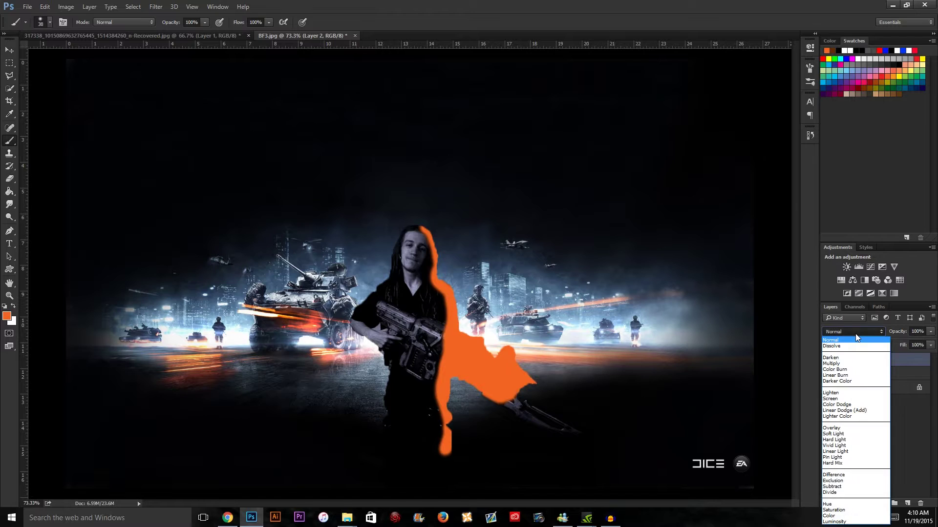
- Set Layer 2 to Overlay, duplicate it, and ready a 45 px eraser
{"action": "left_click", "coordinate": [832, 427]}
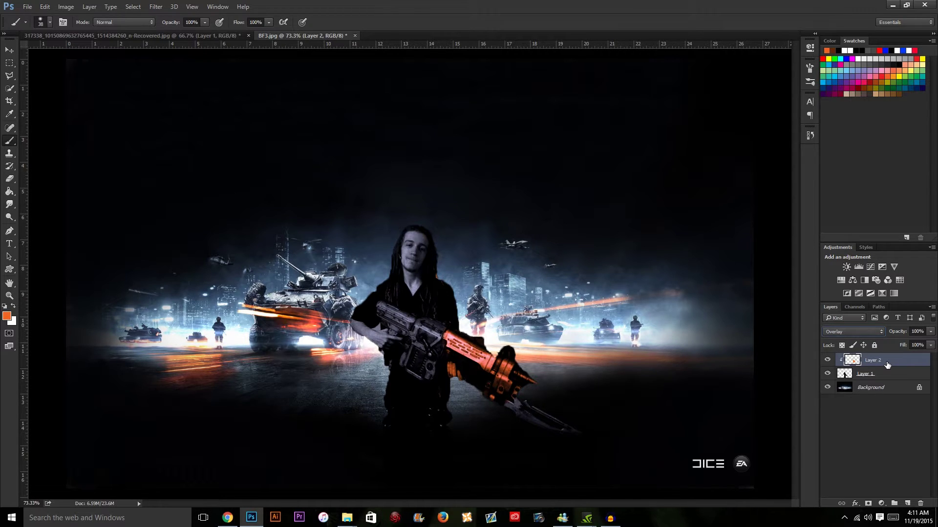
{"action": "key", "text": "ctrl+j"}
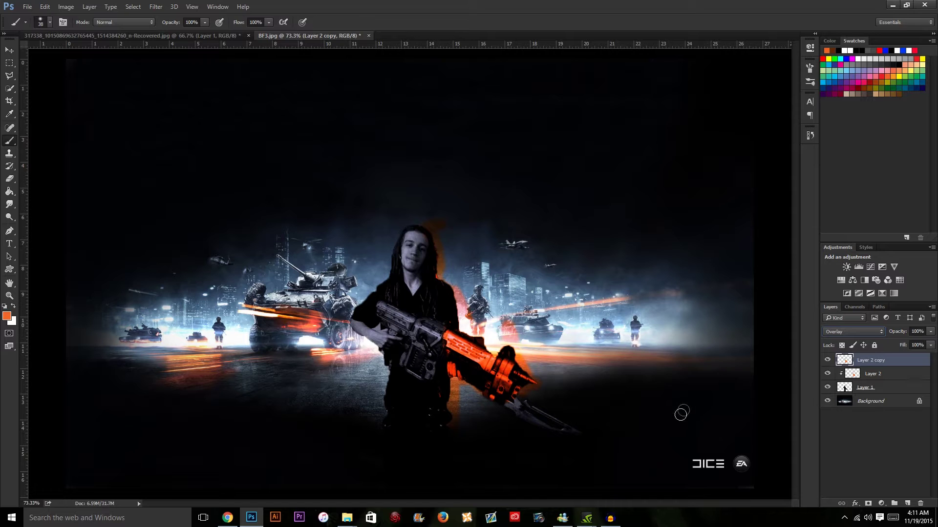
{"action": "left_click", "coordinate": [11, 183]}
{"action": "scroll", "coordinate": [459, 223], "scroll_direction": "up", "scroll_amount": 3}
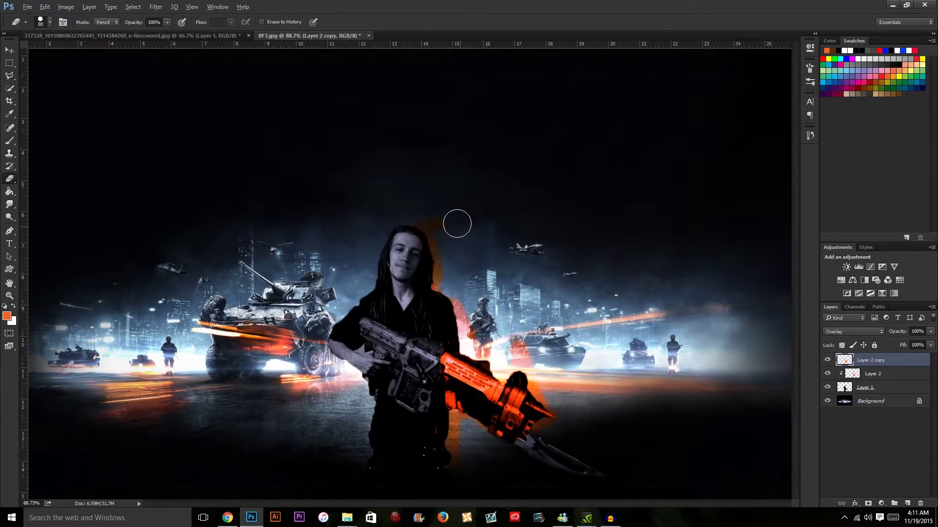
{"action": "right_click", "coordinate": [477, 232], "text": "alt"}
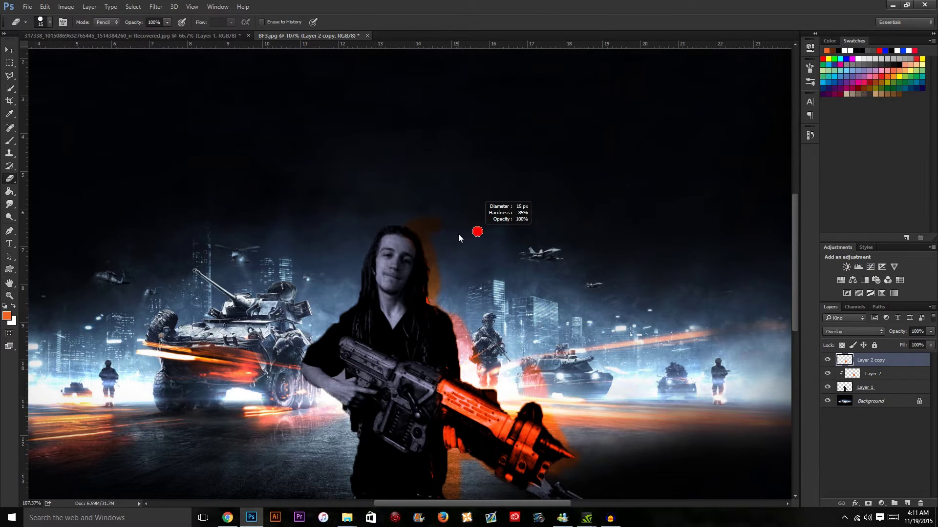
{"action": "right_click", "coordinate": [440, 224], "text": "alt"}
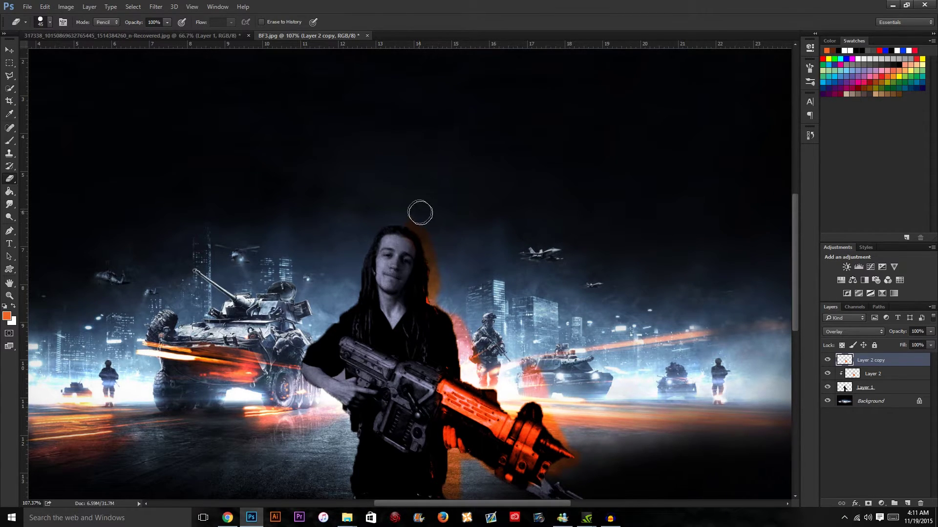
- Erase stray orange glow beside the head, along the shoulder and on the road by the legs
{"action": "mouse_move", "coordinate": [420, 213]}
{"action": "left_mouse_down"}
{"action": "mouse_move", "coordinate": [438, 238]}
{"action": "mouse_move", "coordinate": [416, 223]}
{"action": "mouse_move", "coordinate": [434, 248]}
{"action": "mouse_move", "coordinate": [438, 297]}
{"action": "mouse_move", "coordinate": [454, 307]}
{"action": "mouse_move", "coordinate": [475, 372]}
{"action": "mouse_move", "coordinate": [537, 385]}
{"action": "mouse_move", "coordinate": [527, 364]}
{"action": "mouse_move", "coordinate": [535, 393]}
{"action": "mouse_move", "coordinate": [563, 430]}
{"action": "left_mouse_up"}
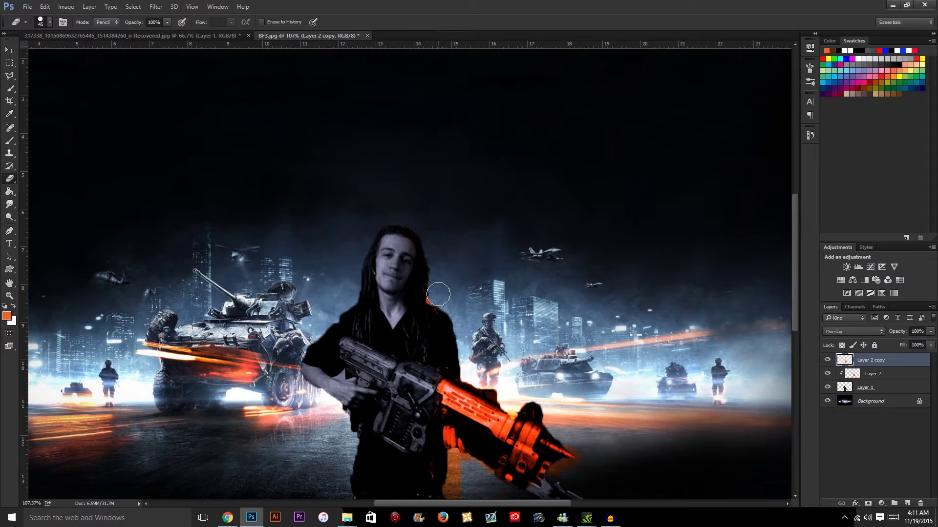
{"action": "mouse_move", "coordinate": [438, 294]}
{"action": "left_mouse_down"}
{"action": "mouse_move", "coordinate": [430, 295]}
{"action": "mouse_move", "coordinate": [436, 276]}
{"action": "left_mouse_up"}
{"action": "left_click", "coordinate": [852, 376]}
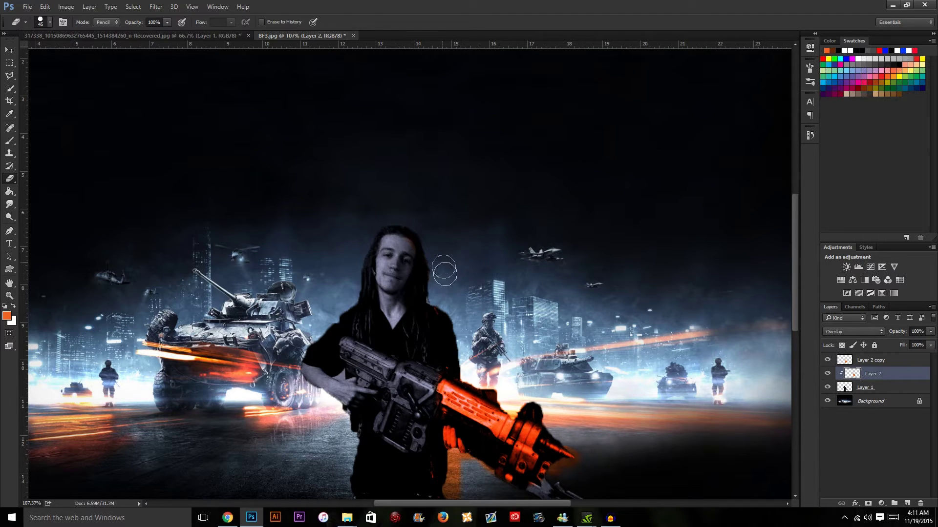
{"action": "scroll", "coordinate": [498, 388], "scroll_direction": "down", "scroll_amount": 1}
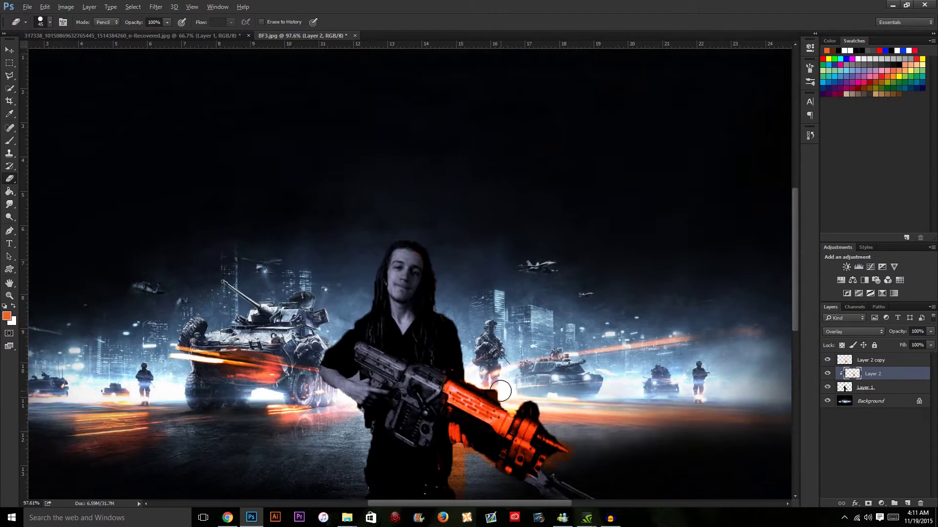
{"action": "scroll", "coordinate": [501, 401], "scroll_direction": "down", "scroll_amount": 2}
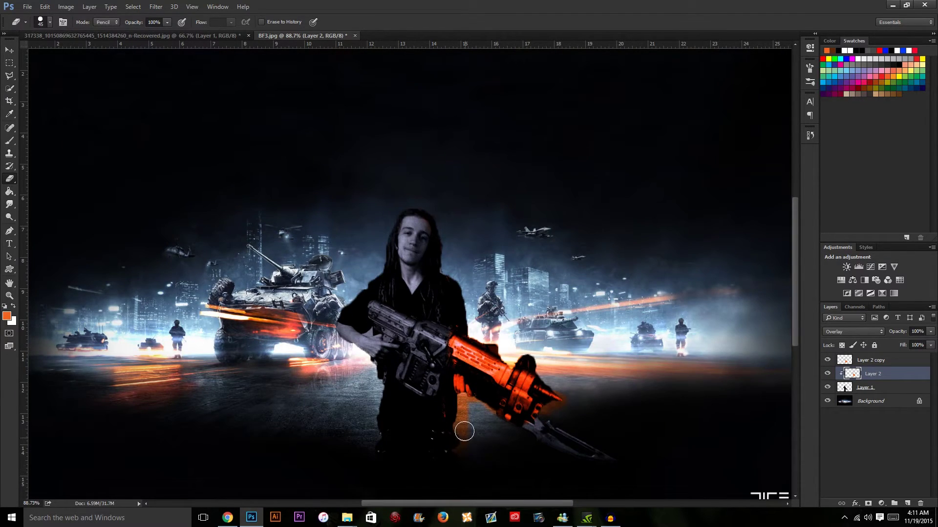
{"action": "left_click", "coordinate": [848, 363]}
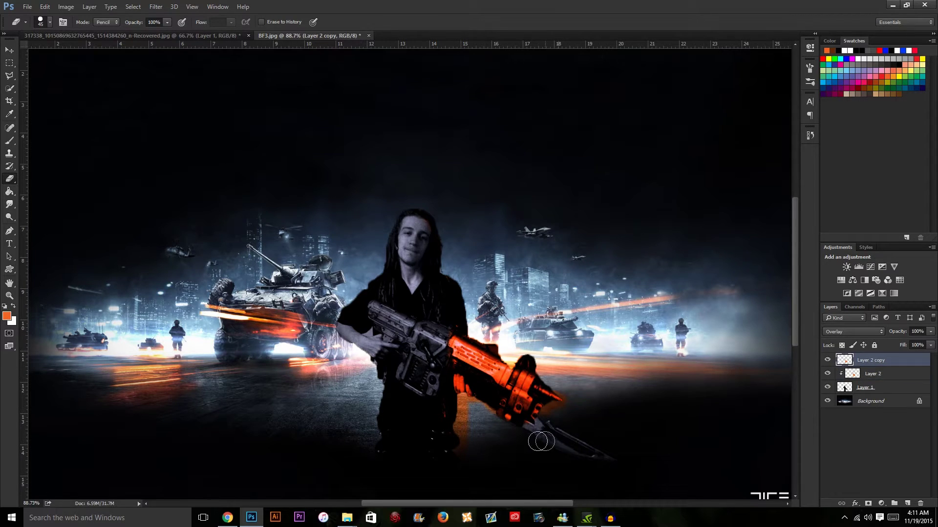
{"action": "mouse_move", "coordinate": [454, 459]}
{"action": "left_mouse_down"}
{"action": "mouse_move", "coordinate": [467, 405]}
{"action": "mouse_move", "coordinate": [454, 409]}
{"action": "left_mouse_up"}
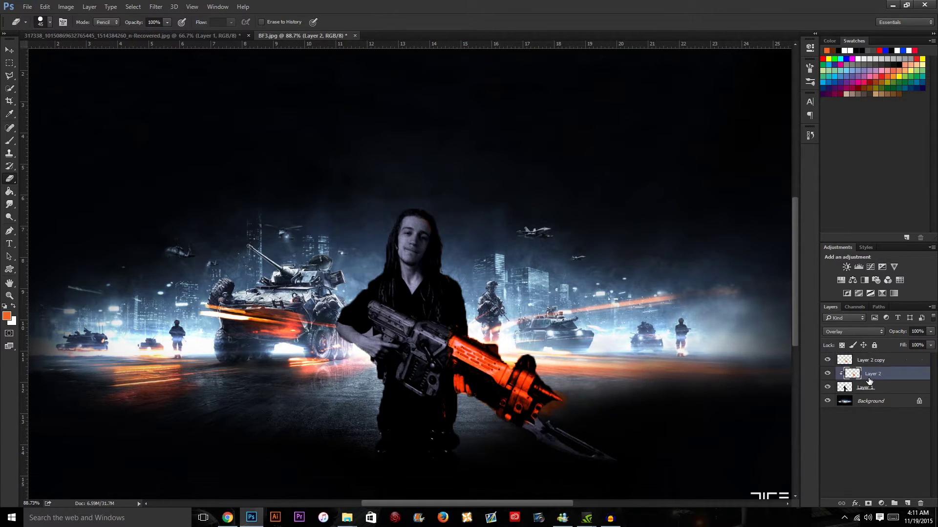
{"action": "key", "text": "ctrl+minus"}
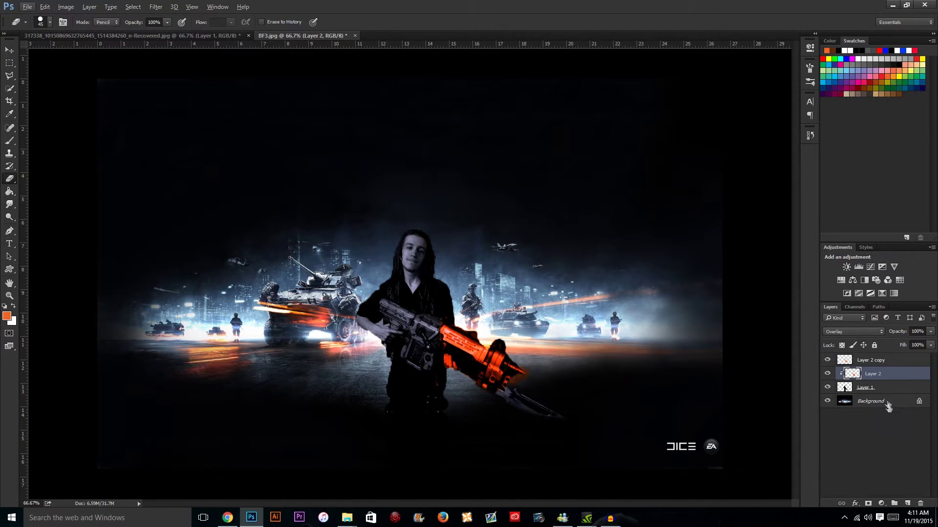
- Add Layer 3 above Layer 2 copy with pale yellow as painting colour, undoing a trial stroke
{"action": "left_click", "coordinate": [907, 505]}
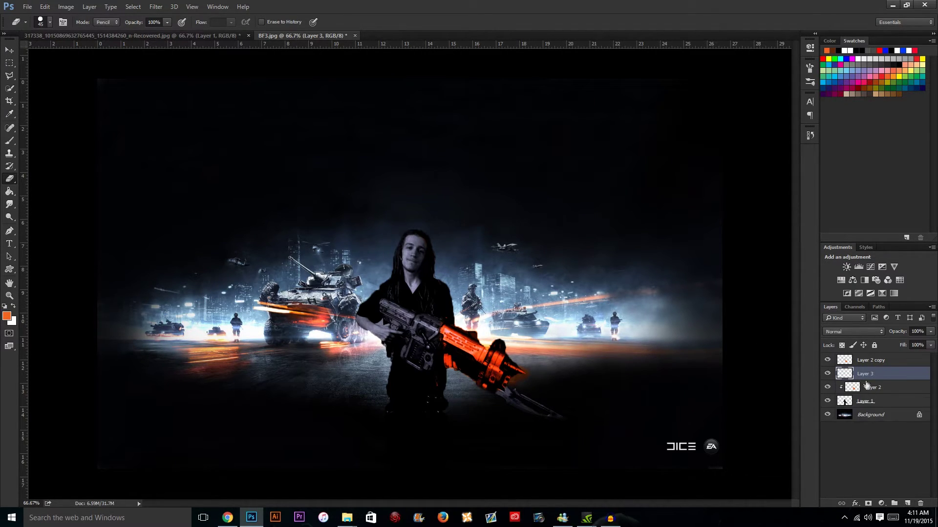
{"action": "left_click_drag", "start_coordinate": [864, 374], "coordinate": [865, 361]}
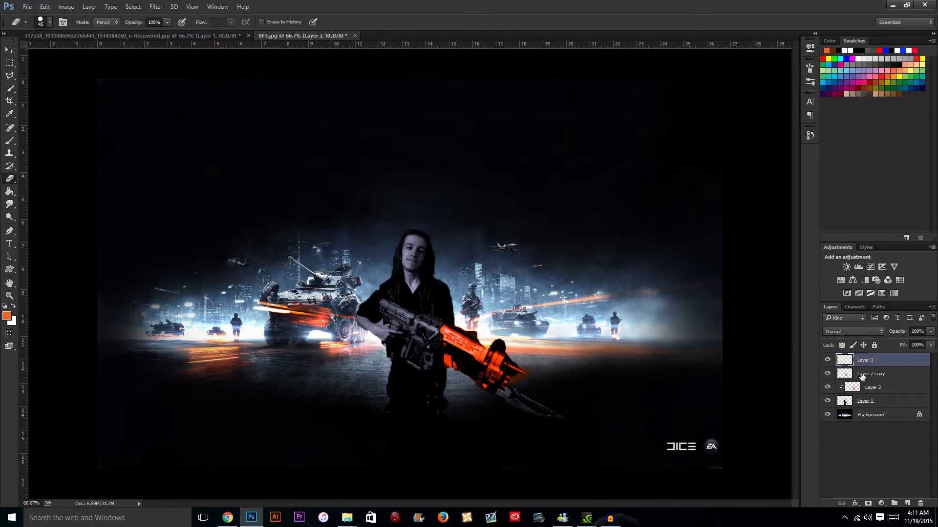
{"action": "left_click", "coordinate": [912, 70]}
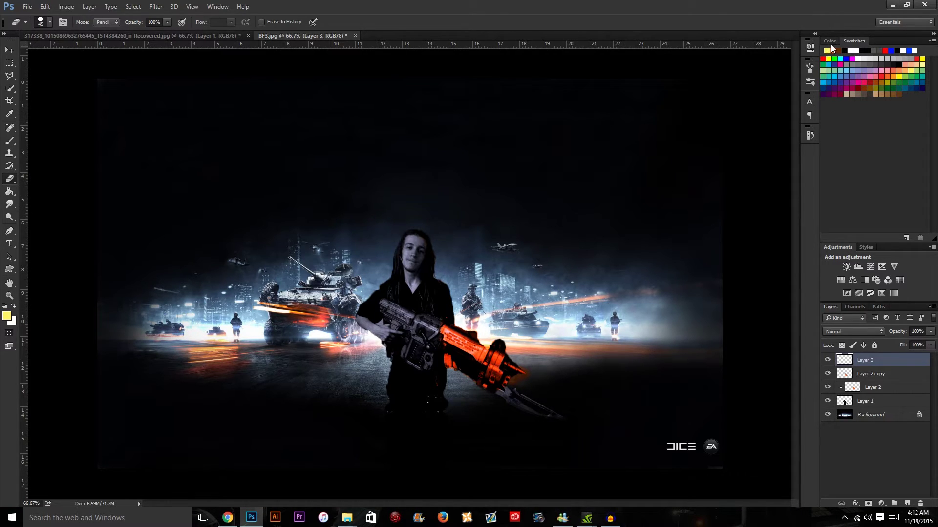
{"action": "left_click", "coordinate": [8, 141]}
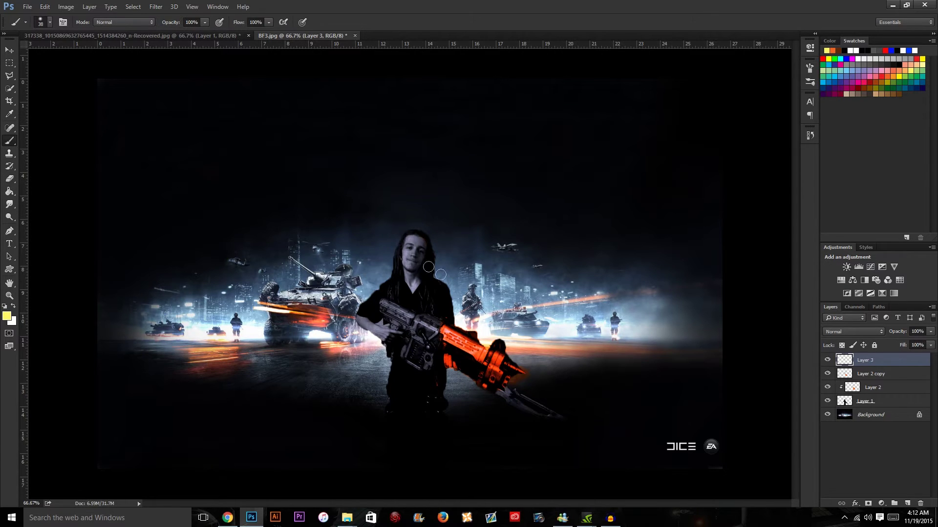
{"action": "scroll", "coordinate": [502, 362], "scroll_direction": "up", "scroll_amount": 3}
{"action": "key", "text": "alt"}
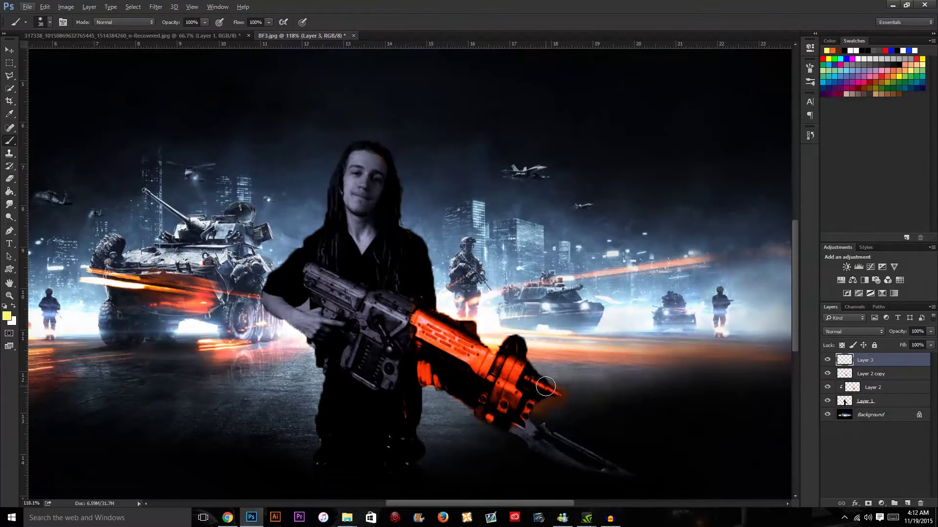
{"action": "left_click_drag", "start_coordinate": [542, 388], "coordinate": [521, 337]}
{"action": "key", "text": "ctrl"}
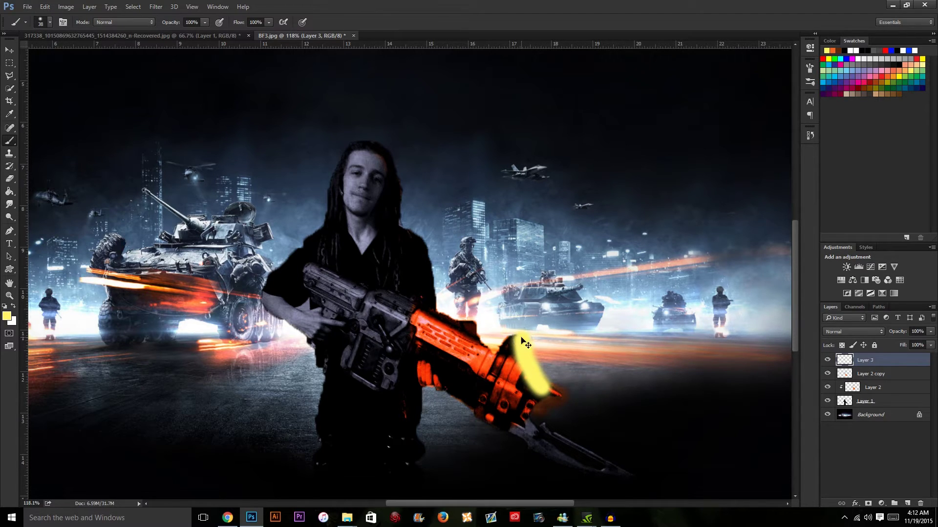
{"action": "key", "text": "ctrl+z"}
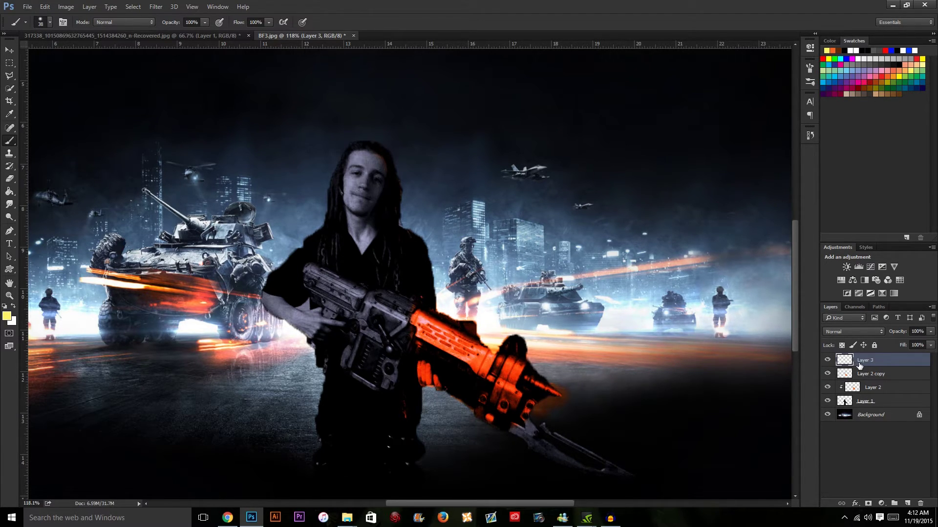
- Clip Layer 3 and Layer 2 copy to the layers beneath, then select Layer 3
{"action": "right_click", "coordinate": [860, 366]}
{"action": "left_click", "coordinate": [847, 130]}
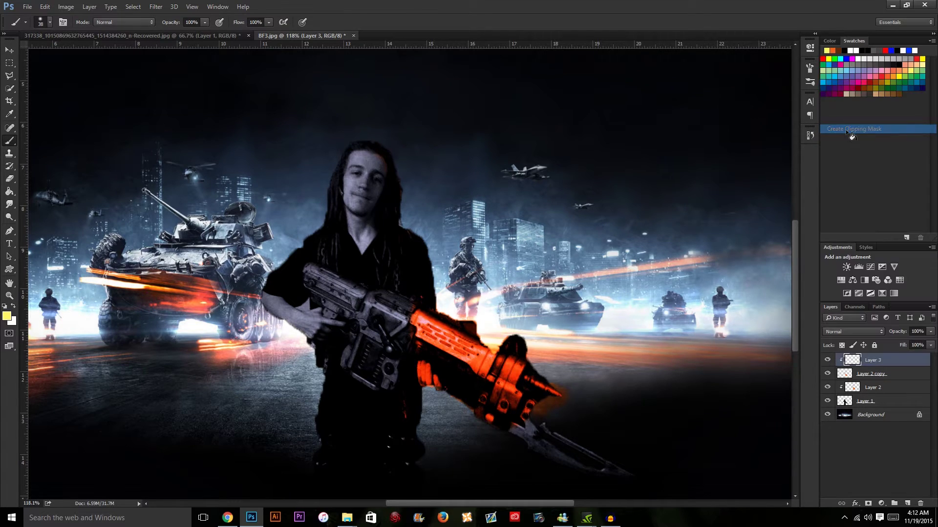
{"action": "left_click", "coordinate": [848, 374]}
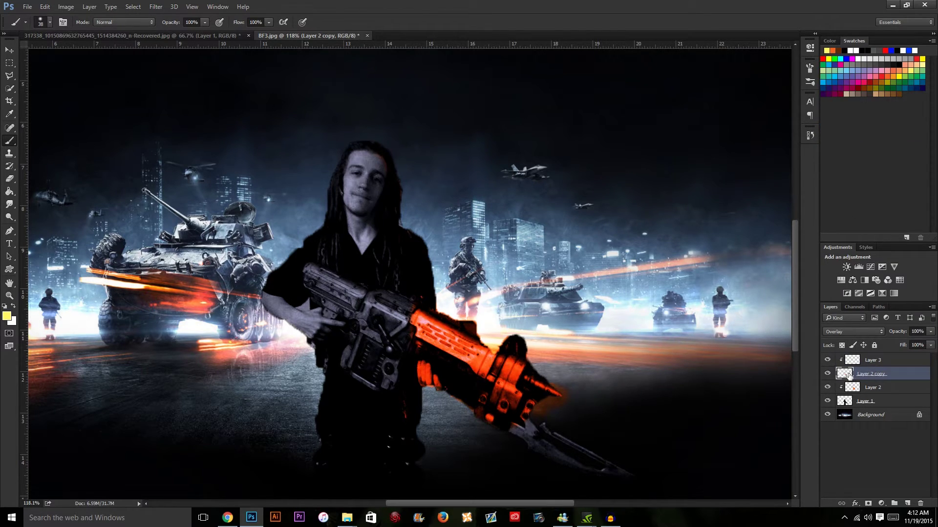
{"action": "right_click", "coordinate": [848, 375]}
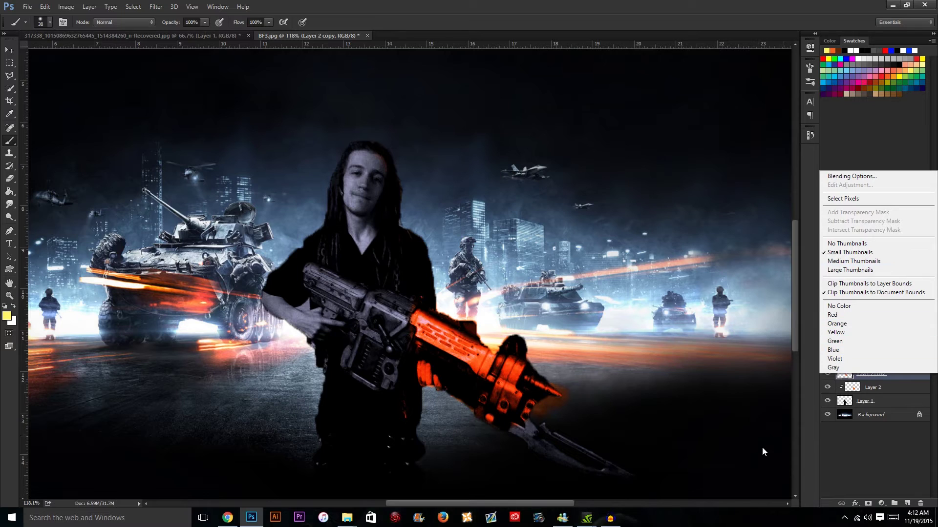
{"action": "left_click", "coordinate": [847, 450]}
{"action": "right_click", "coordinate": [901, 376]}
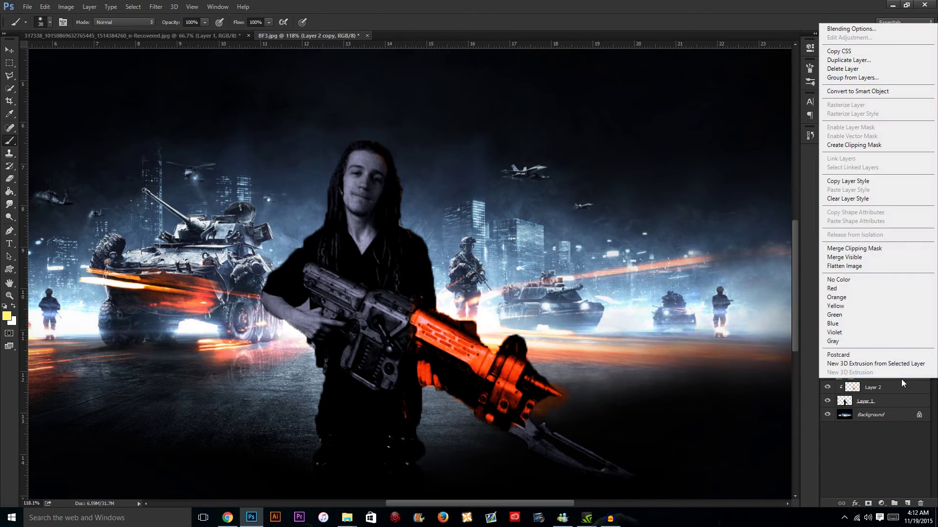
{"action": "left_click", "coordinate": [854, 145]}
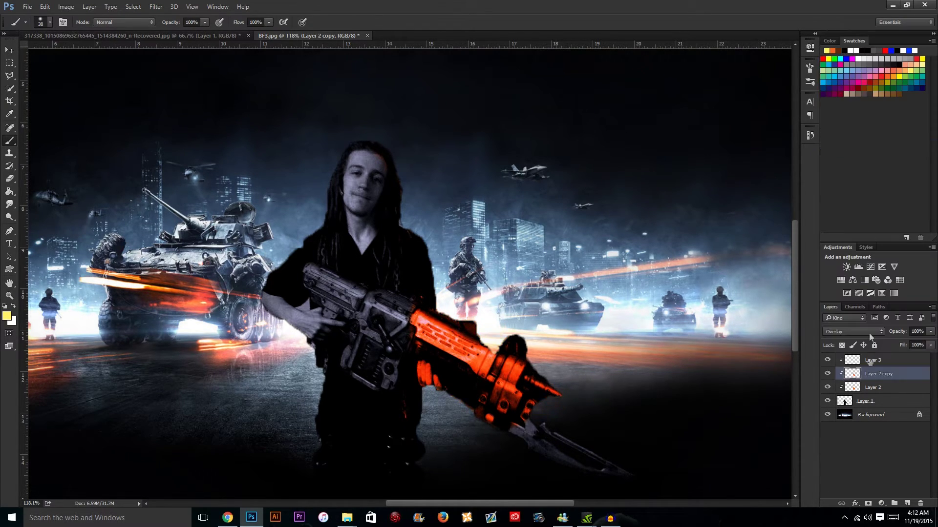
{"action": "left_click", "coordinate": [873, 361]}
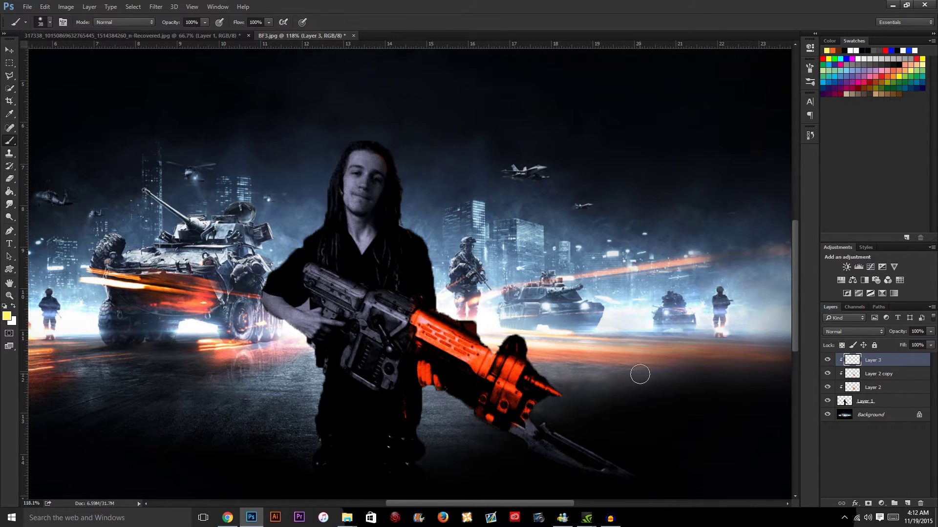
- Paint yellow over the gun on Layer 3 and set it to Overlay blending
{"action": "mouse_move", "coordinate": [544, 383]}
{"action": "left_mouse_down"}
{"action": "mouse_move", "coordinate": [522, 334]}
{"action": "mouse_move", "coordinate": [516, 346]}
{"action": "mouse_move", "coordinate": [491, 348]}
{"action": "mouse_move", "coordinate": [467, 323]}
{"action": "mouse_move", "coordinate": [414, 307]}
{"action": "mouse_move", "coordinate": [560, 393]}
{"action": "mouse_move", "coordinate": [430, 323]}
{"action": "mouse_move", "coordinate": [412, 318]}
{"action": "mouse_move", "coordinate": [414, 327]}
{"action": "mouse_move", "coordinate": [542, 400]}
{"action": "mouse_move", "coordinate": [431, 303]}
{"action": "mouse_move", "coordinate": [429, 251]}
{"action": "mouse_move", "coordinate": [404, 212]}
{"action": "mouse_move", "coordinate": [398, 165]}
{"action": "mouse_move", "coordinate": [389, 148]}
{"action": "mouse_move", "coordinate": [354, 143]}
{"action": "left_mouse_up"}
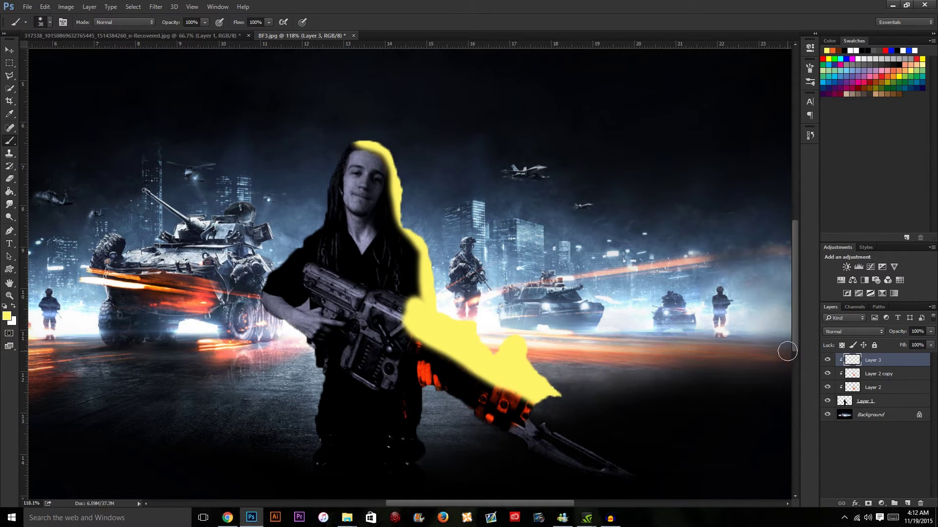
{"action": "scroll", "coordinate": [556, 373], "scroll_direction": "down", "scroll_amount": 2}
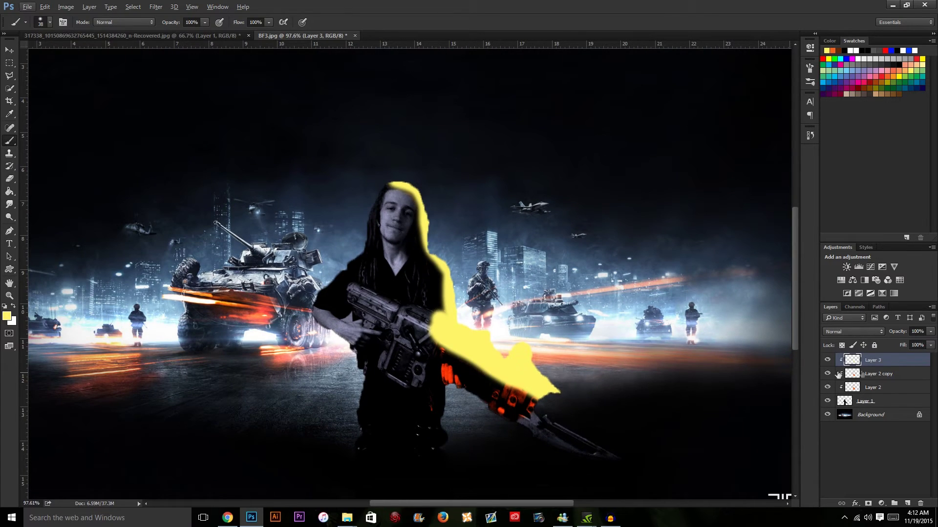
{"action": "left_click", "coordinate": [854, 332]}
{"action": "left_click", "coordinate": [832, 428]}
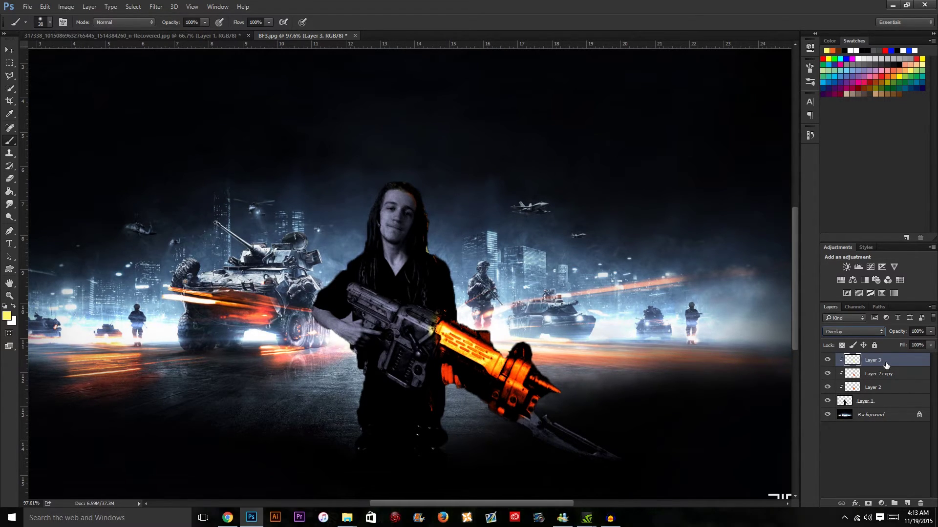
- Duplicate Layer 3 and clip Layer 3 copy to the layers below
{"action": "key", "text": "ctrl+j"}
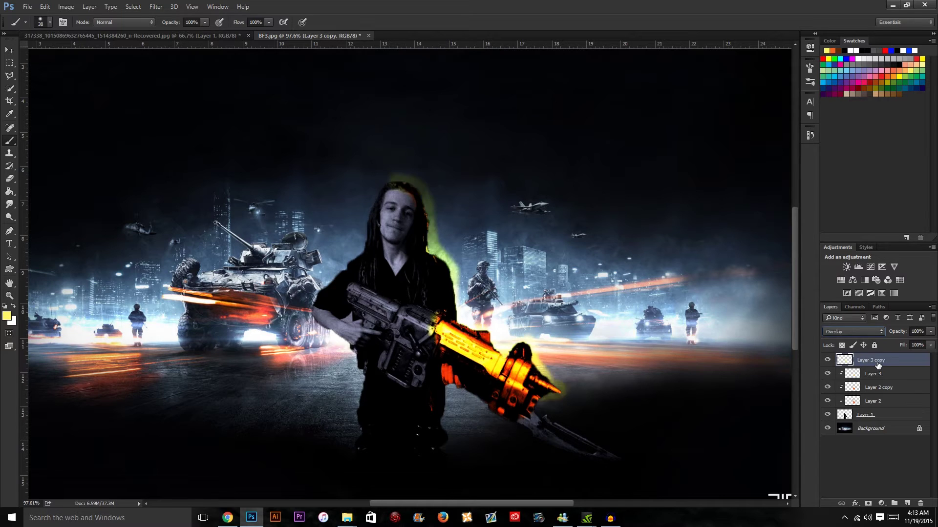
{"action": "right_click", "coordinate": [874, 364]}
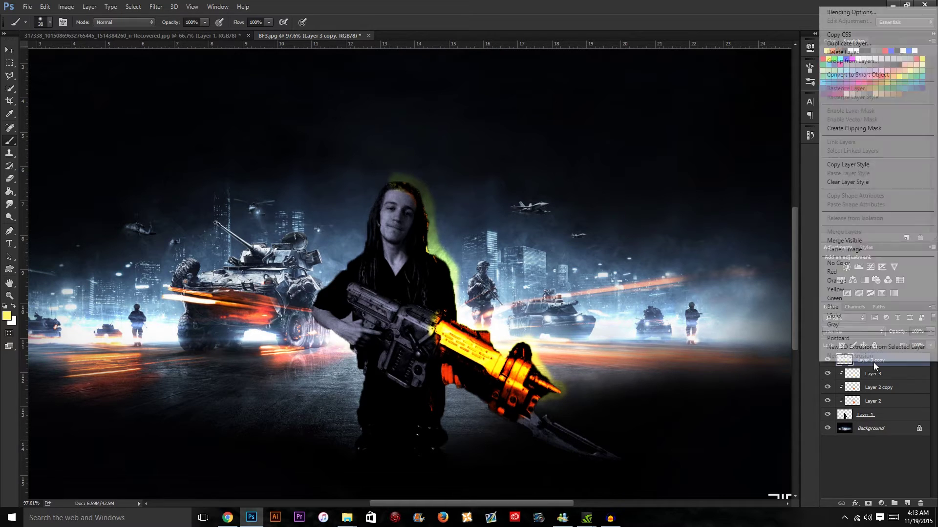
{"action": "left_click", "coordinate": [860, 129]}
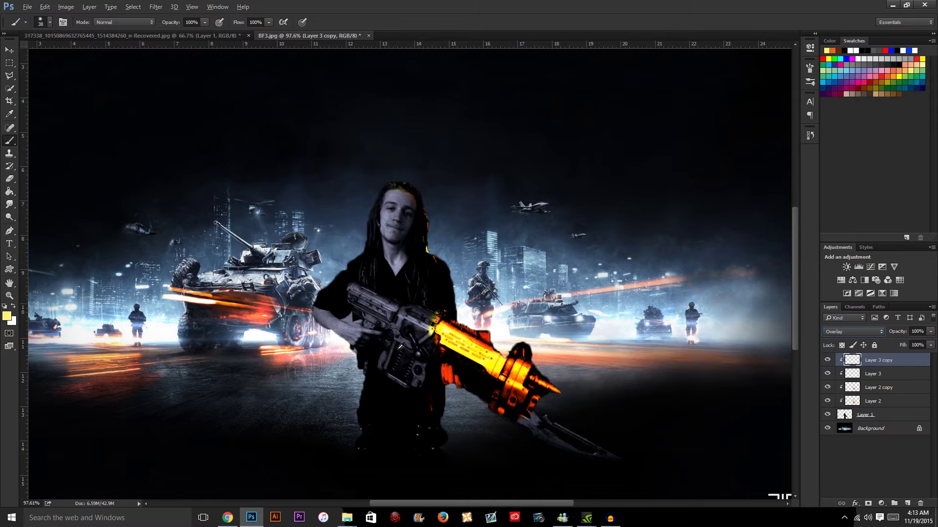
{"action": "key", "text": "alt"}
- Zoom out and convert the locked Background into Layer 0
{"action": "key", "text": "v"}
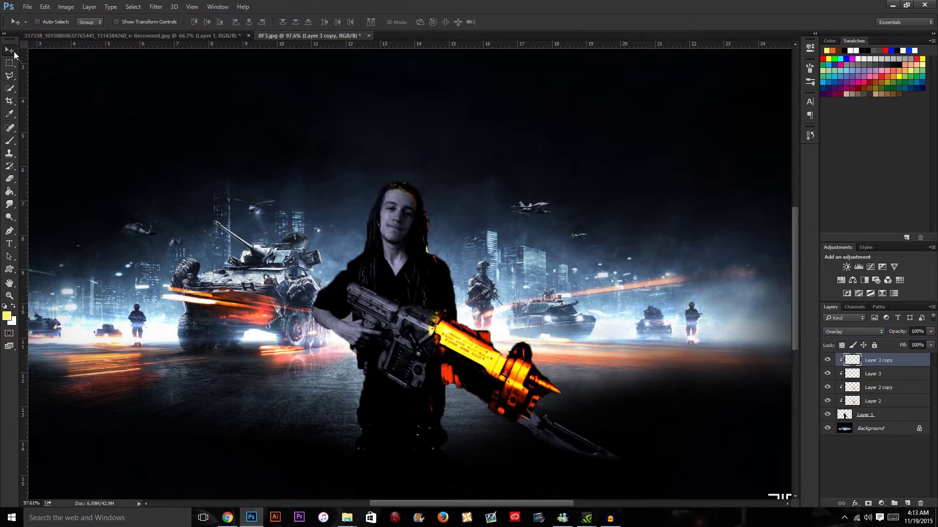
{"action": "key", "text": "ctrl+minus"}
{"action": "scroll", "coordinate": [514, 283], "scroll_direction": "up", "scroll_amount": 1}
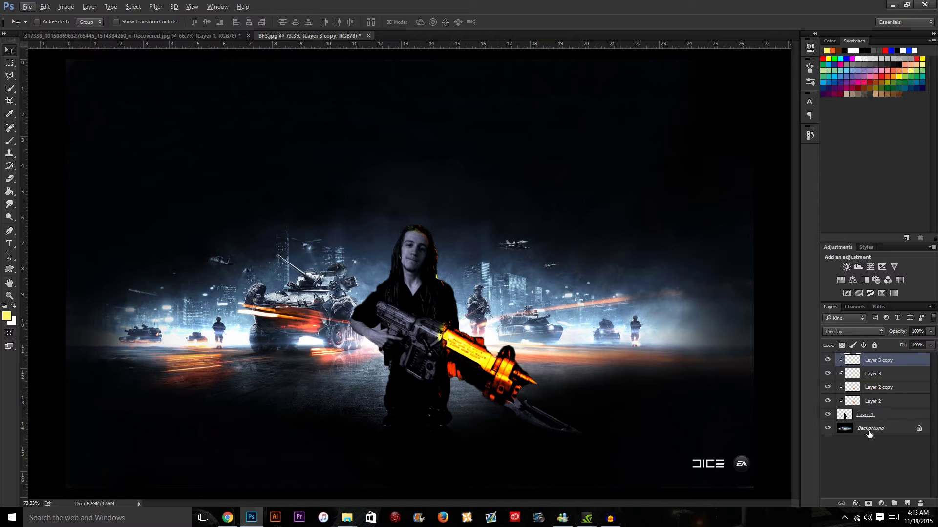
{"action": "key", "text": "alt"}
{"action": "double_click", "coordinate": [903, 432]}
{"action": "key", "text": "Return"}
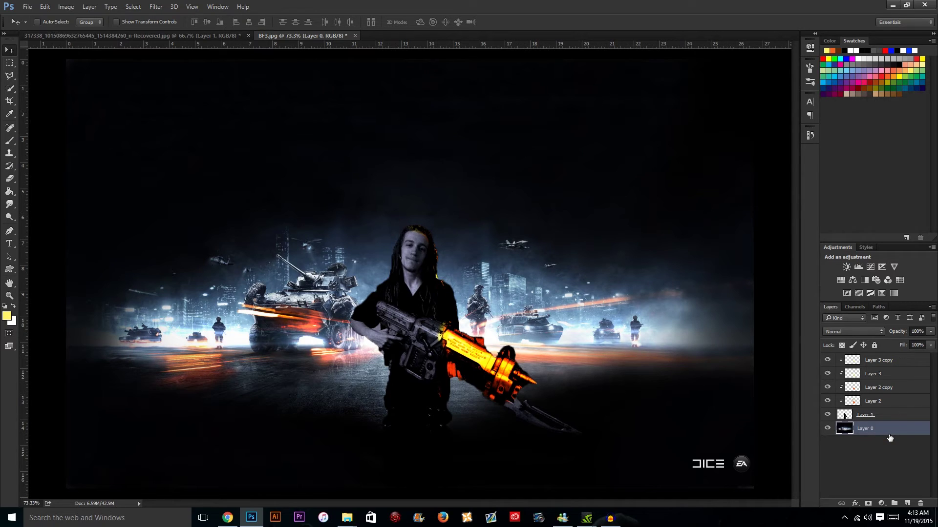
- Duplicate Layer 0 and clip Layer 0 copy to Layer 0
{"action": "key", "text": "ctrl+j"}
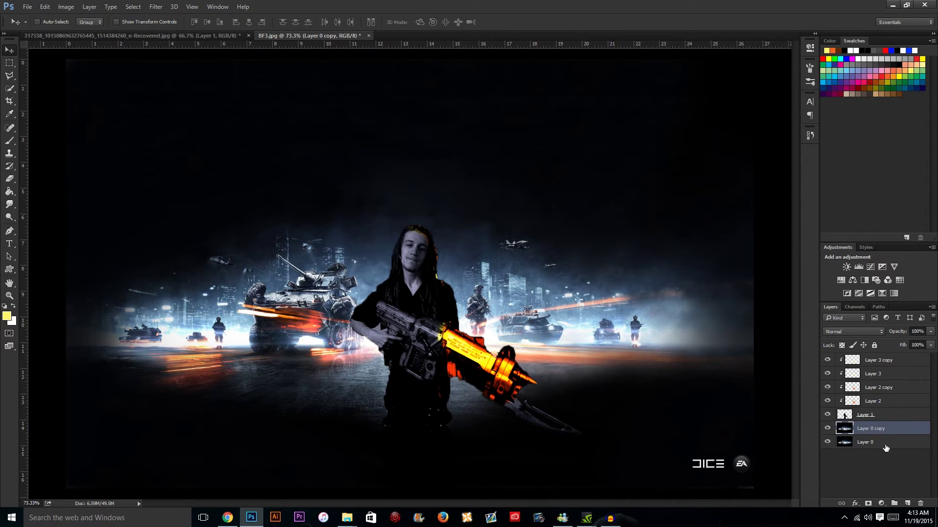
{"action": "left_click", "coordinate": [885, 446]}
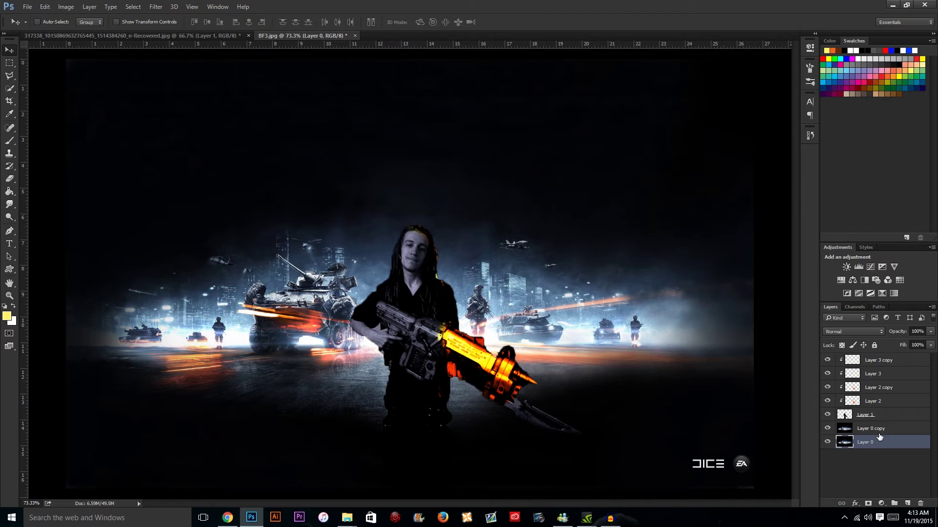
{"action": "left_click", "coordinate": [877, 431]}
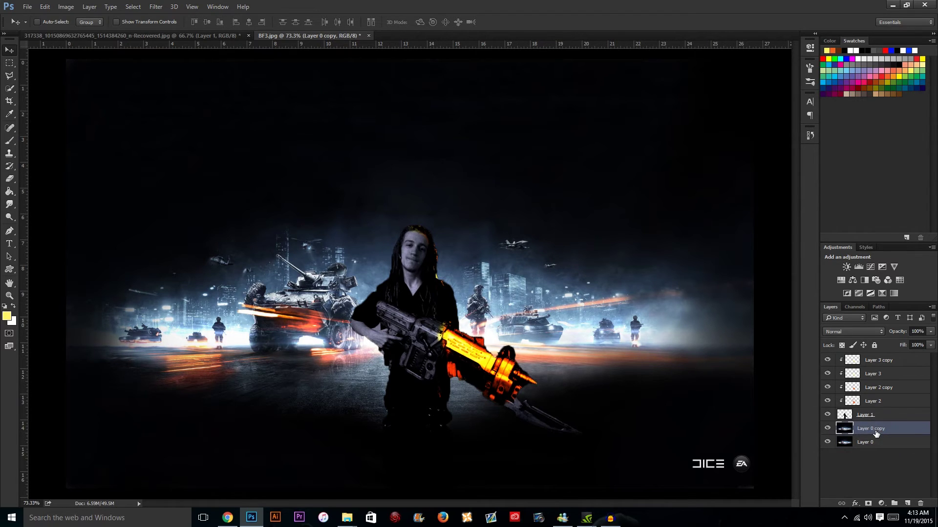
{"action": "right_click", "coordinate": [873, 431]}
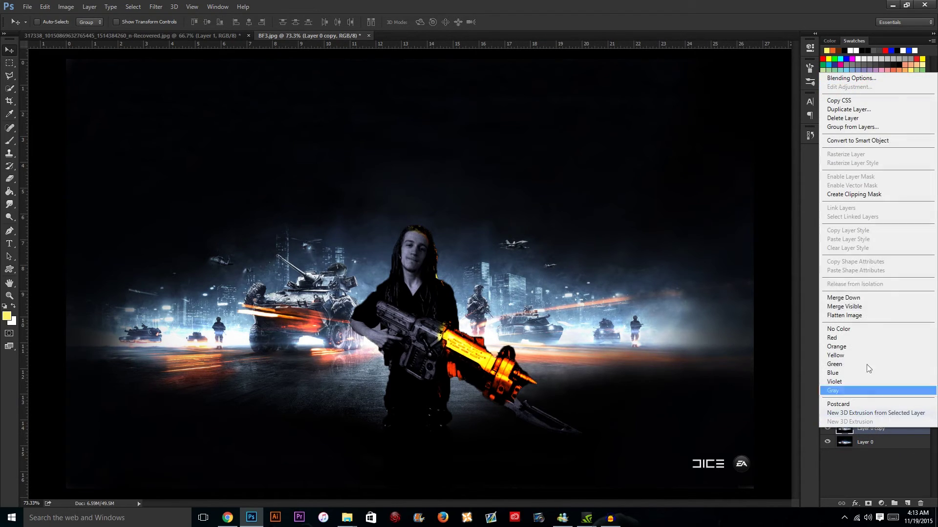
{"action": "left_click", "coordinate": [857, 194]}
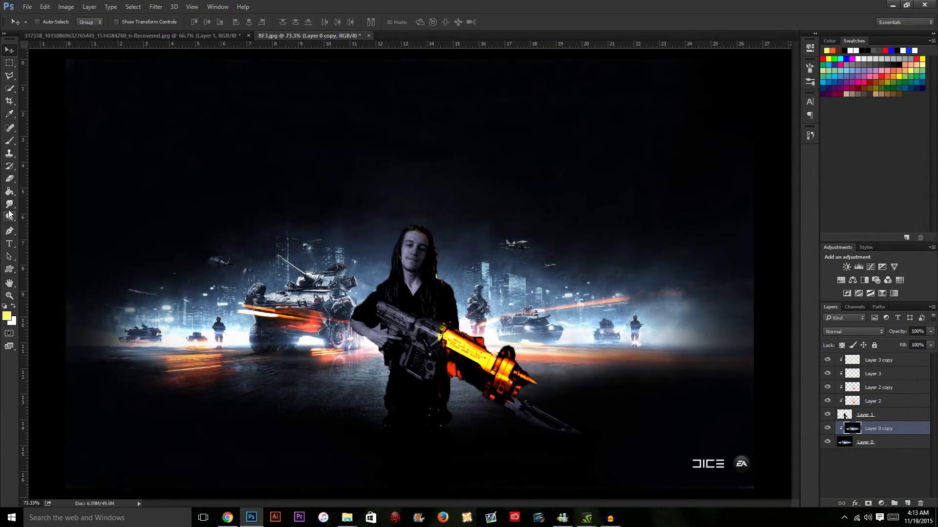
{"action": "left_click", "coordinate": [9, 140]}
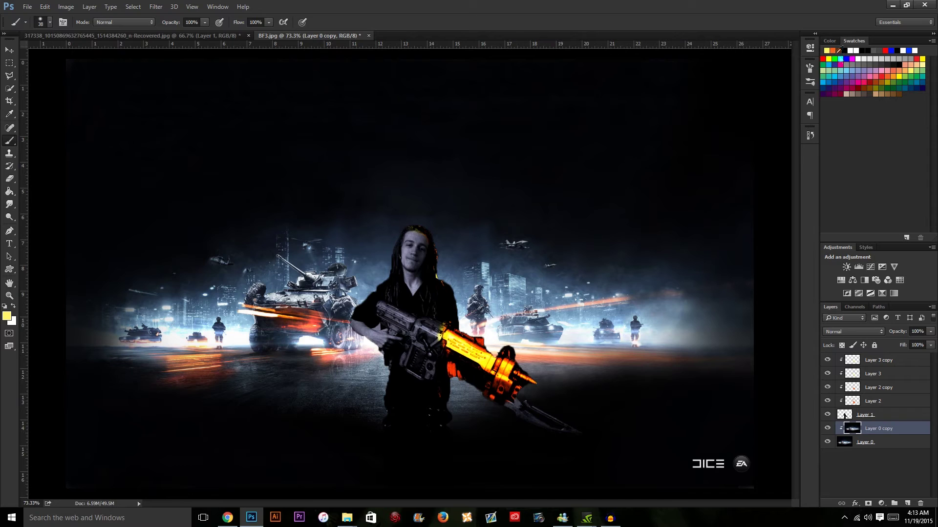
- Paint orange over the road and tank front on Layer 0 copy, blended as Overlay
{"action": "left_click", "coordinate": [833, 49]}
{"action": "mouse_move", "coordinate": [205, 362]}
{"action": "left_mouse_down"}
{"action": "mouse_move", "coordinate": [165, 367]}
{"action": "mouse_move", "coordinate": [223, 363]}
{"action": "mouse_move", "coordinate": [182, 377]}
{"action": "mouse_move", "coordinate": [247, 364]}
{"action": "mouse_move", "coordinate": [171, 379]}
{"action": "mouse_move", "coordinate": [218, 372]}
{"action": "mouse_move", "coordinate": [258, 351]}
{"action": "left_mouse_up"}
{"action": "mouse_move", "coordinate": [284, 315]}
{"action": "left_mouse_down"}
{"action": "mouse_move", "coordinate": [320, 331]}
{"action": "mouse_move", "coordinate": [299, 318]}
{"action": "mouse_move", "coordinate": [258, 317]}
{"action": "mouse_move", "coordinate": [286, 323]}
{"action": "mouse_move", "coordinate": [284, 313]}
{"action": "mouse_move", "coordinate": [239, 318]}
{"action": "mouse_move", "coordinate": [316, 322]}
{"action": "mouse_move", "coordinate": [310, 356]}
{"action": "mouse_move", "coordinate": [336, 354]}
{"action": "mouse_move", "coordinate": [183, 389]}
{"action": "mouse_move", "coordinate": [292, 357]}
{"action": "left_mouse_up"}
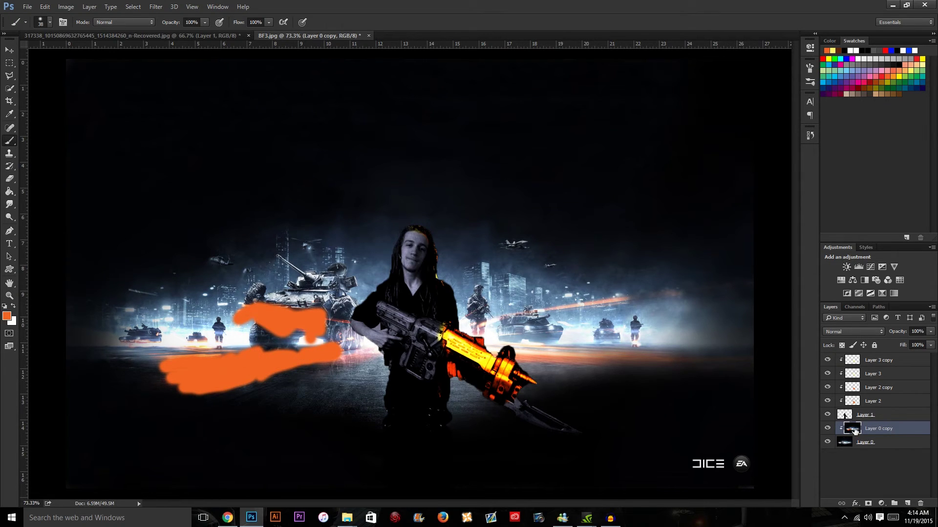
{"action": "left_click", "coordinate": [857, 332]}
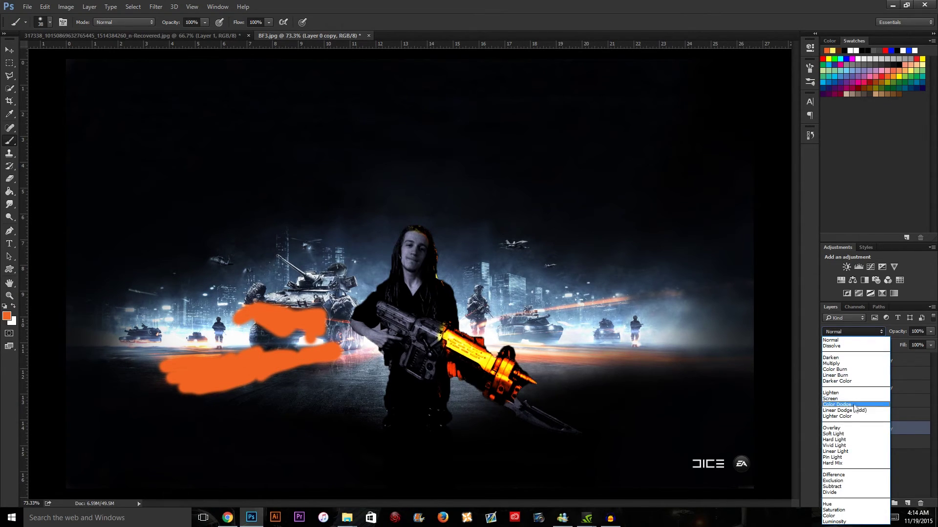
{"action": "left_click", "coordinate": [850, 433]}
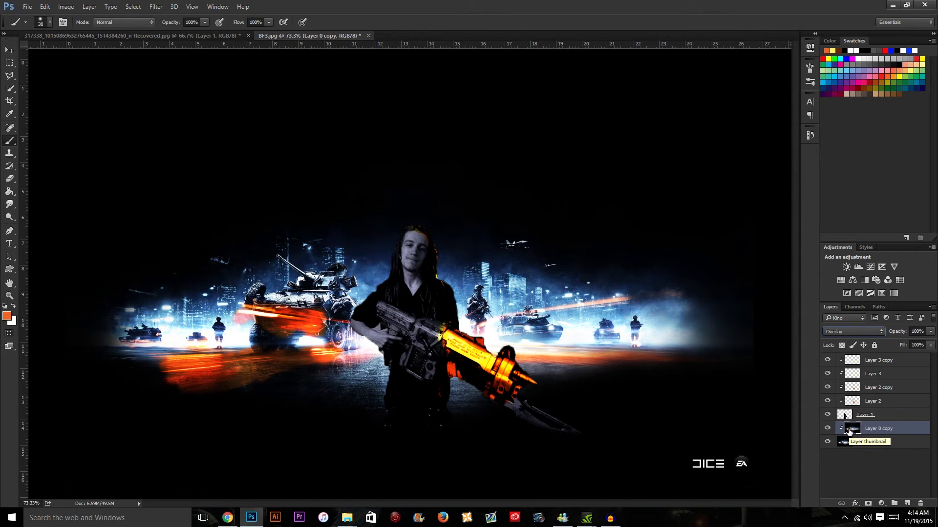
- With the brush enlarged to 281, sweep orange across the road and right-side ground
{"action": "key", "text": "bracketright"}
{"action": "key", "text": "bracketright"}
{"action": "key", "text": "bracketright"}
{"action": "key", "text": "bracketright"}
{"action": "key", "text": "bracketright"}
{"action": "key", "text": "bracketright"}
{"action": "key", "text": "bracketright"}
{"action": "key", "text": "bracketright"}
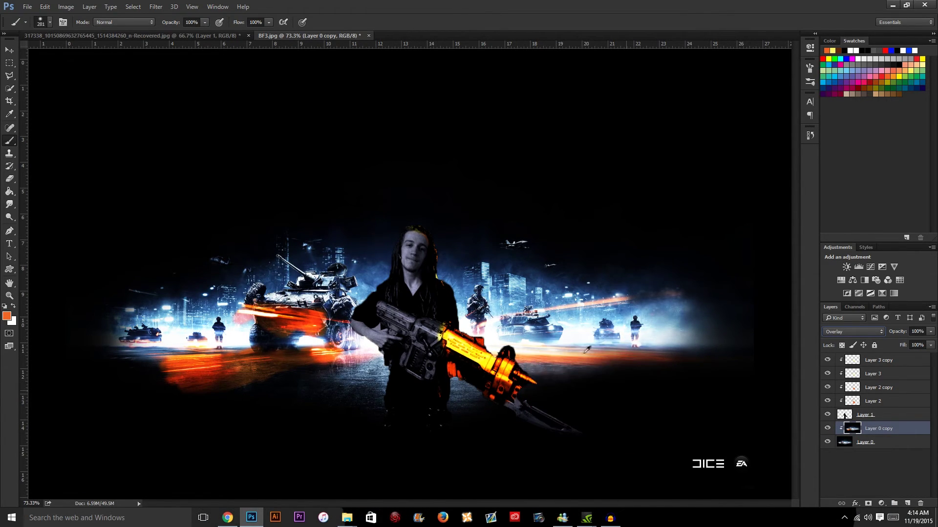
{"action": "left_click_drag", "start_coordinate": [618, 341], "coordinate": [66, 338]}
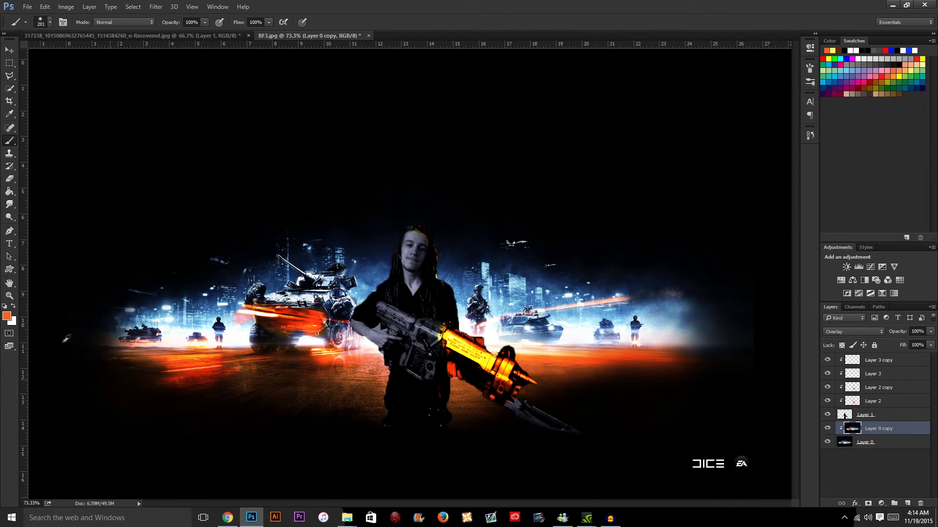
{"action": "left_click_drag", "start_coordinate": [663, 338], "coordinate": [760, 341]}
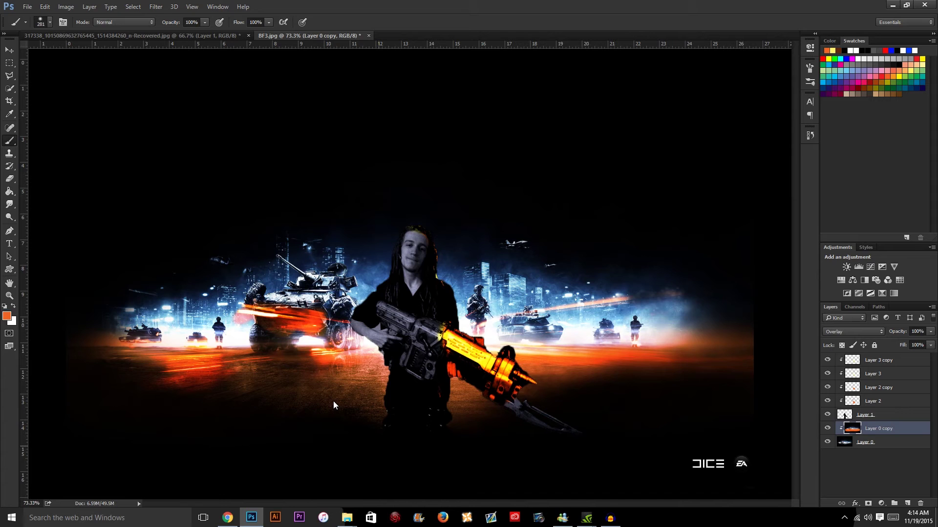
{"action": "scroll", "coordinate": [394, 420], "scroll_direction": "up", "scroll_amount": 2}
{"action": "scroll", "coordinate": [395, 420], "scroll_direction": "down", "scroll_amount": 3}
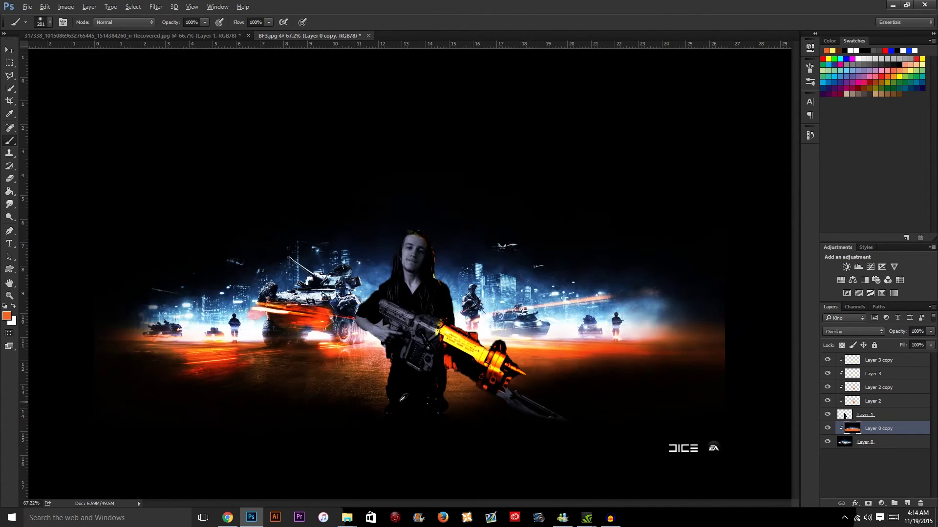
- Tint the left and right skylines, soldiers and vehicles orange
{"action": "left_click_drag", "start_coordinate": [447, 264], "coordinate": [557, 325]}
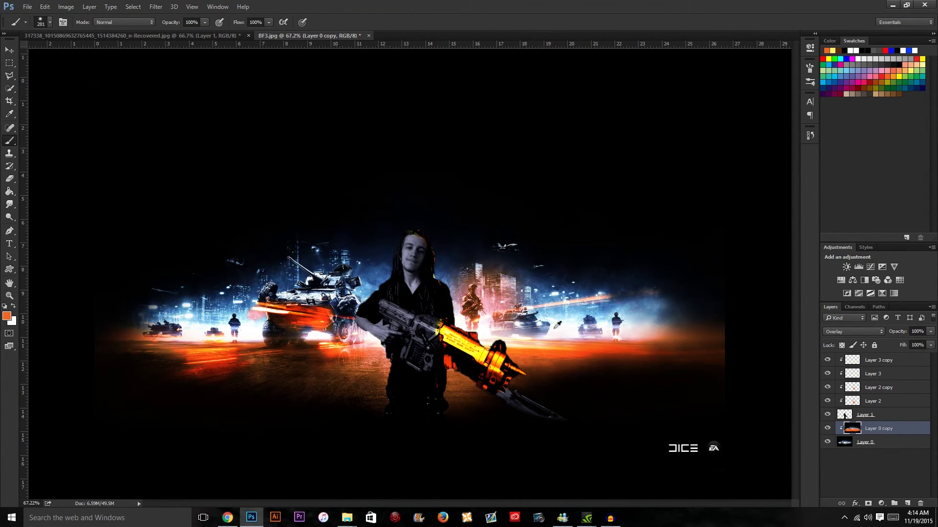
{"action": "left_click_drag", "start_coordinate": [551, 283], "coordinate": [561, 283]}
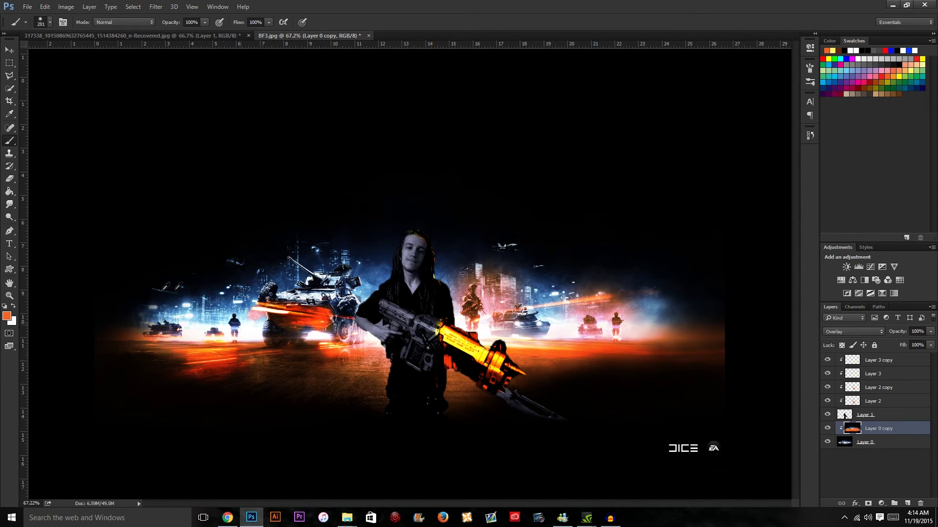
{"action": "left_click_drag", "start_coordinate": [122, 290], "coordinate": [186, 318]}
{"action": "left_click_drag", "start_coordinate": [242, 293], "coordinate": [188, 274]}
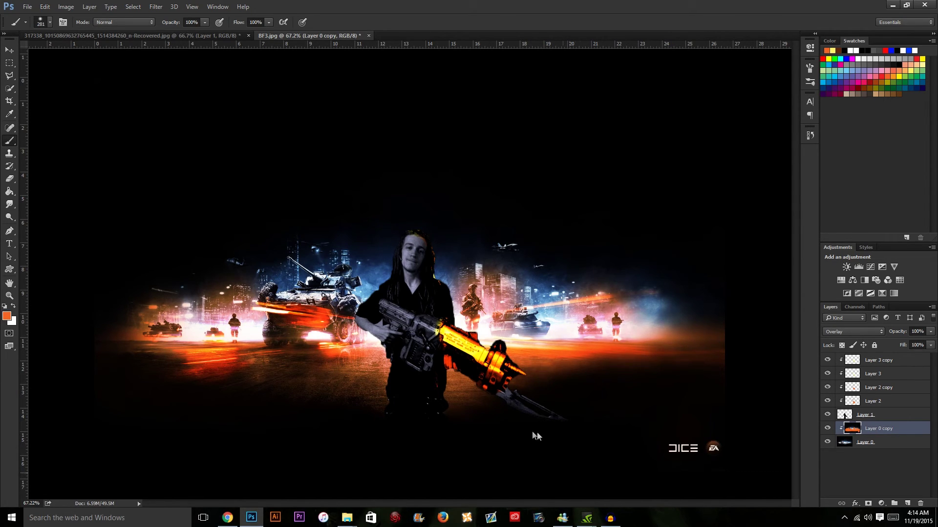
{"action": "key", "text": "alt"}
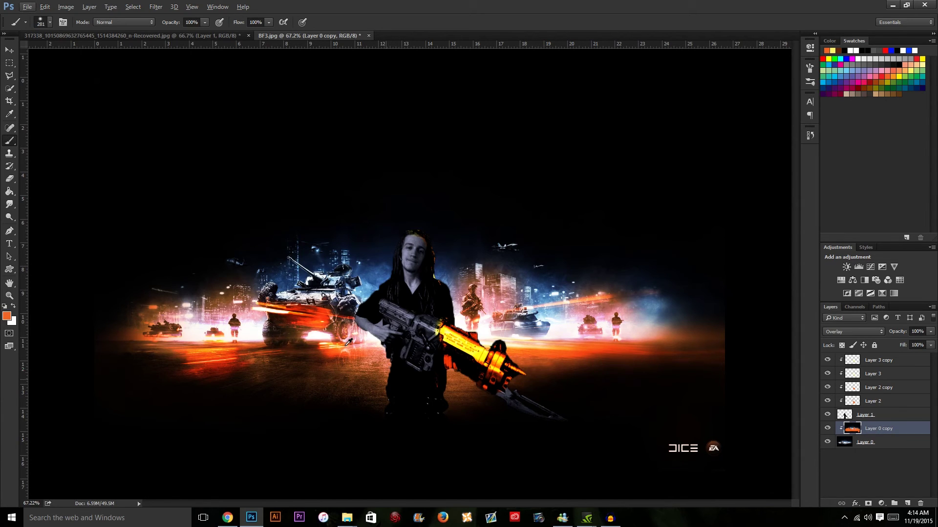